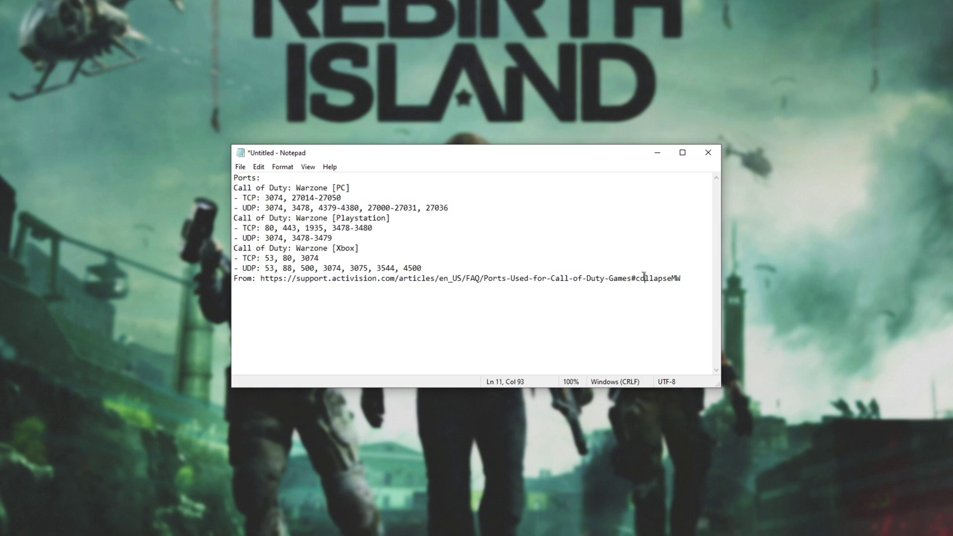
{"action": "key", "text": "Left"}
{"action": "key", "text": "Left"}
{"action": "key", "text": "Left"}
{"action": "key", "text": "Left"}
{"action": "key", "text": "Left"}
{"action": "left_click_drag", "start_coordinate": [510, 208], "coordinate": [186, 189]}
{"action": "left_click_drag", "start_coordinate": [365, 241], "coordinate": [187, 217]}
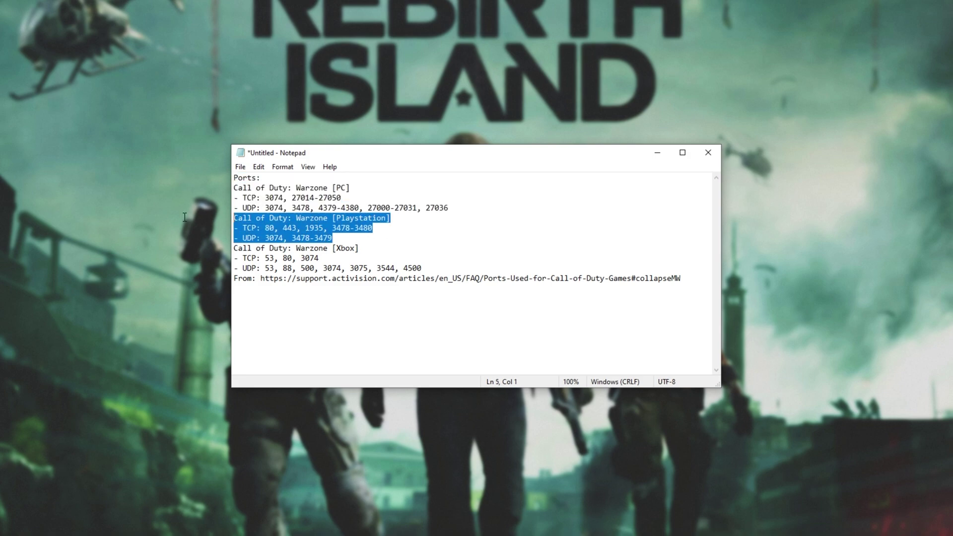
{"action": "left_click_drag", "start_coordinate": [468, 269], "coordinate": [201, 250]}
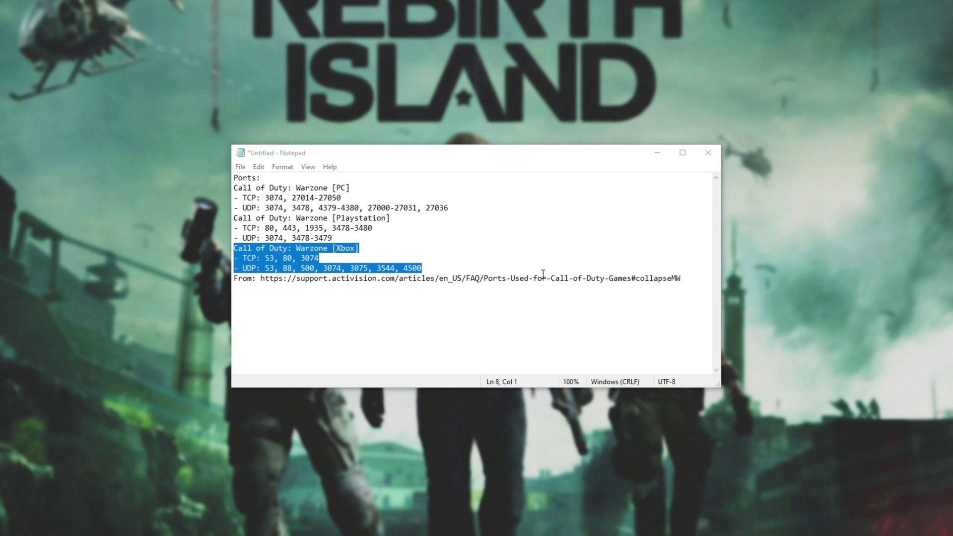
Launch Command Prompt with Win+R and run ipconfig to list the network adapters.
{"action": "key", "text": "super+r"}
{"action": "type", "text": "cmd"}
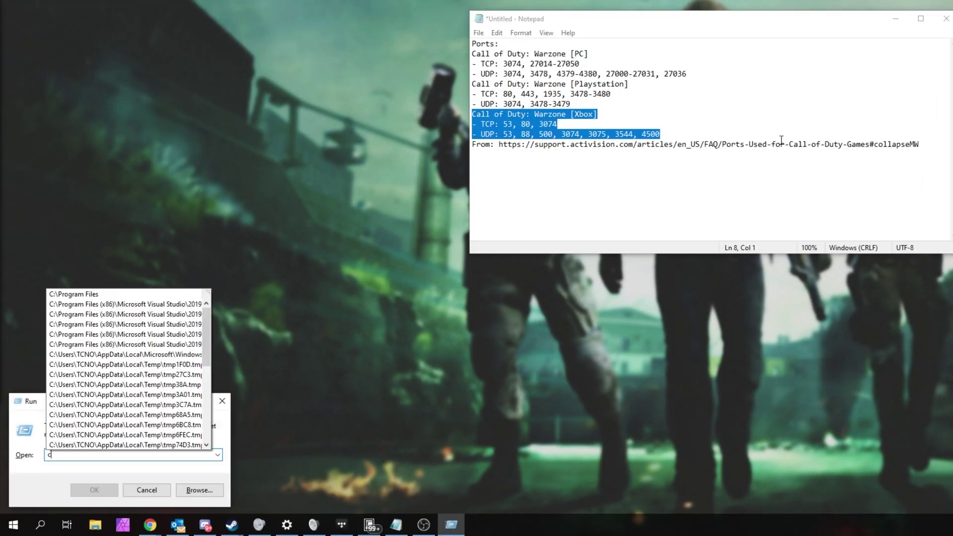
{"action": "key", "text": "Return"}
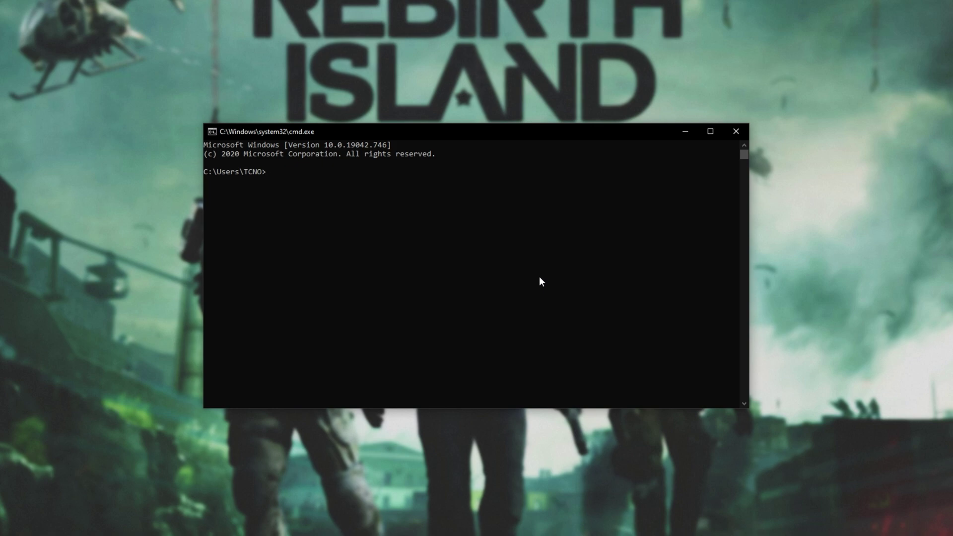
{"action": "type", "text": "ipconfig"}
{"action": "key", "text": "Return"}
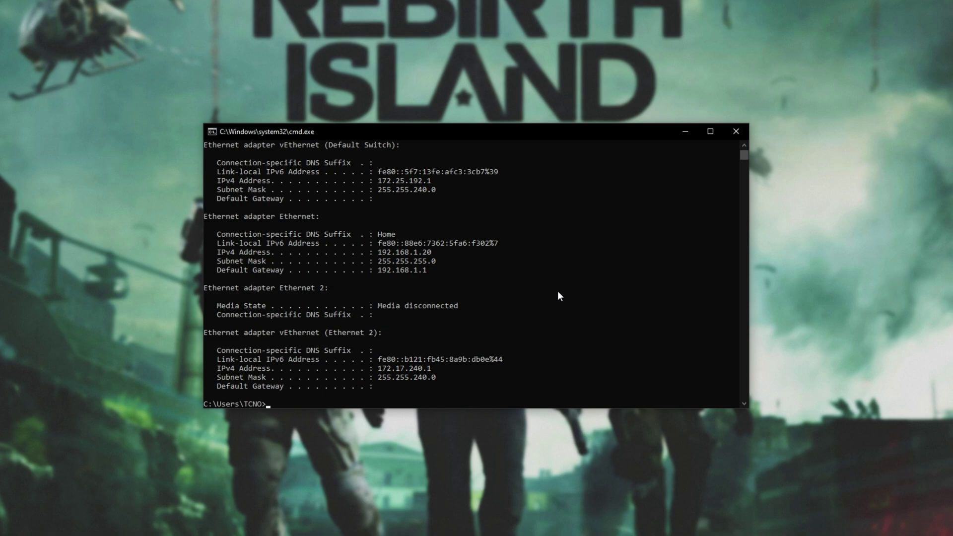
Highlight the Ethernet adapter heading and its IPv4 address 192.168.1.20.
{"action": "left_click_drag", "start_coordinate": [323, 216], "coordinate": [226, 216]}
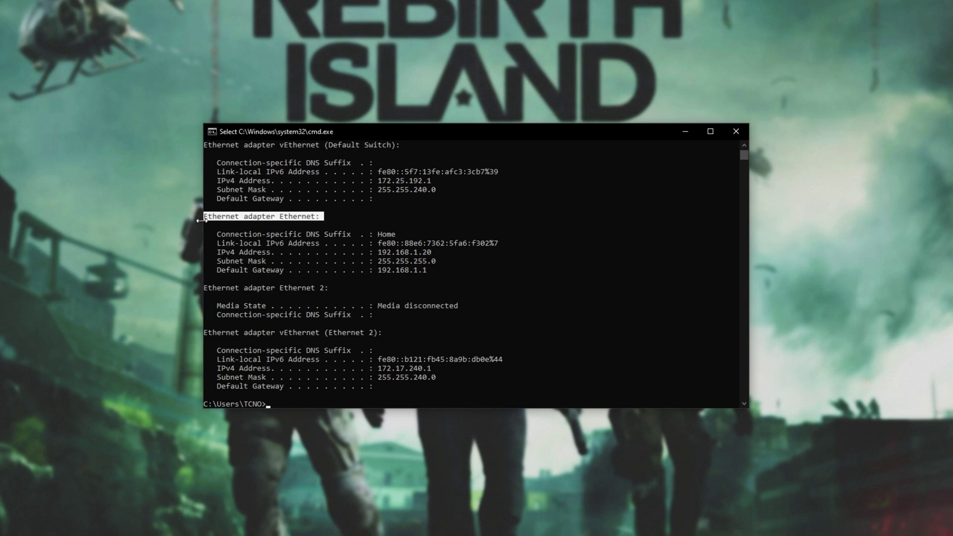
{"action": "left_click", "coordinate": [218, 252]}
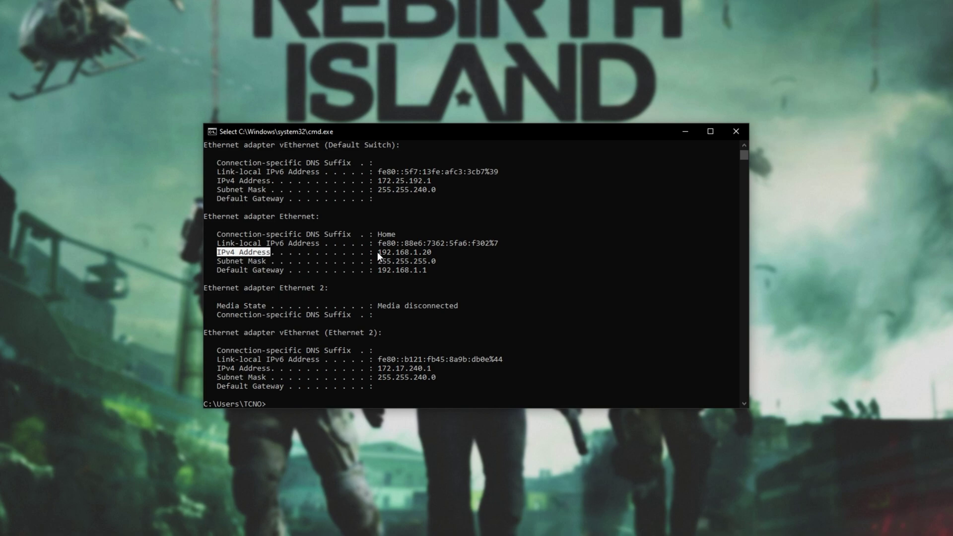
{"action": "left_click_drag", "start_coordinate": [377, 252], "coordinate": [433, 255]}
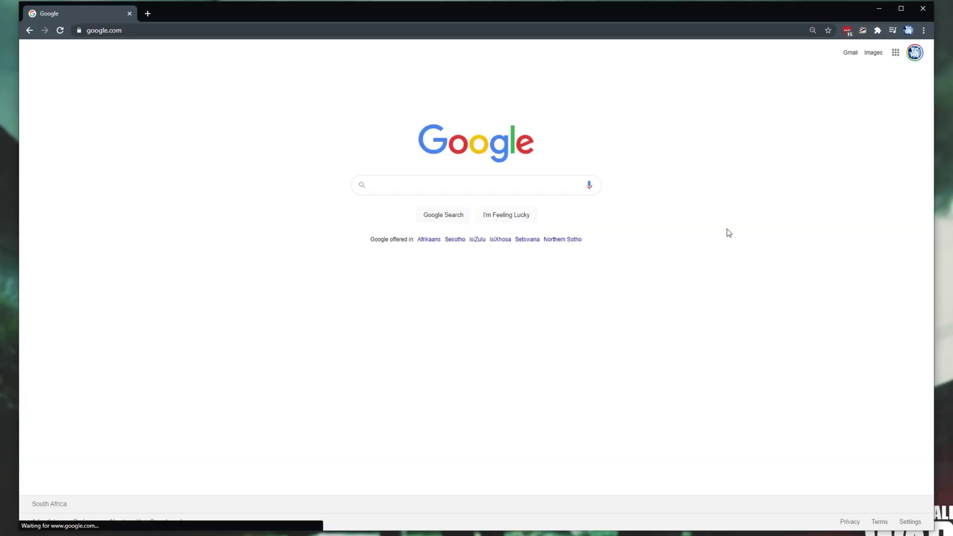
Load the router page at 192.168.1.1 in Chrome's address bar.
{"action": "left_click", "coordinate": [247, 26]}
{"action": "type", "text": "192.168.1.1"}
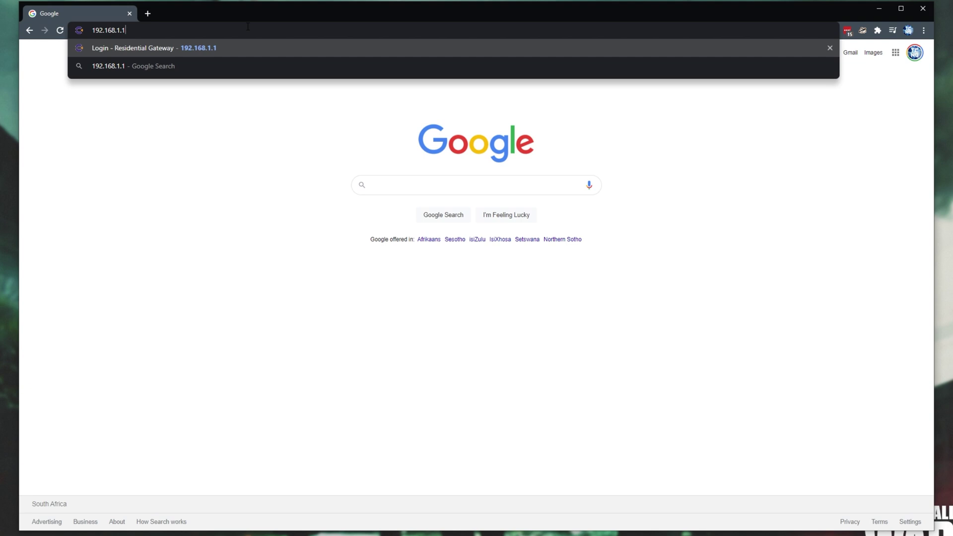
{"action": "key", "text": "BackSpace"}
{"action": "key", "text": "BackSpace"}
{"action": "key", "text": "BackSpace"}
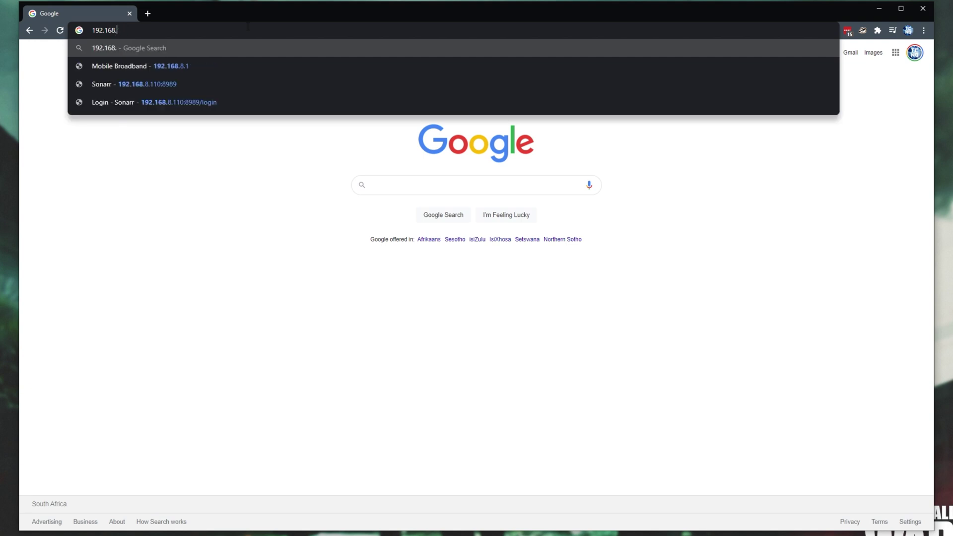
{"action": "type", "text": "0.1"}
{"action": "key", "text": "BackSpace"}
{"action": "key", "text": "BackSpace"}
{"action": "key", "text": "BackSpace"}
{"action": "type", "text": "1.1"}
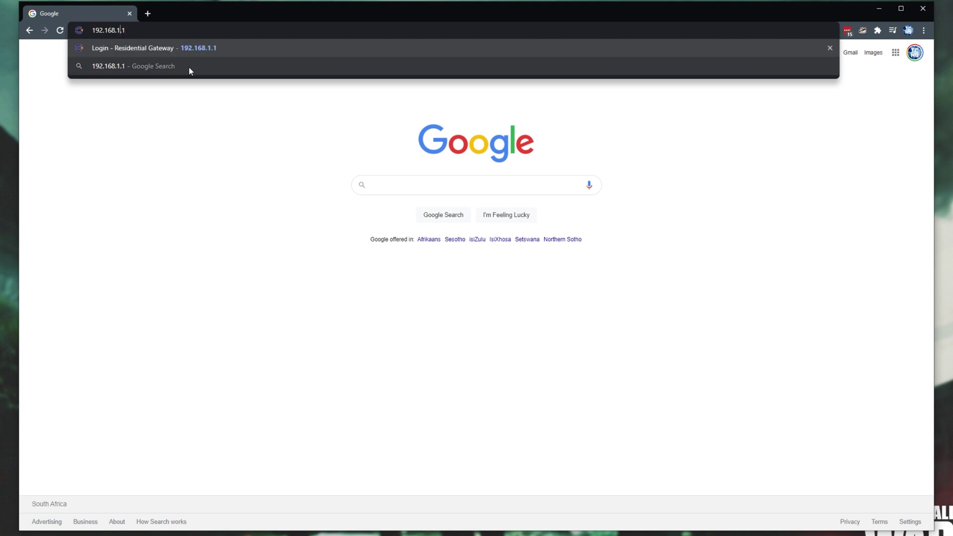
{"action": "key", "text": "Return"}
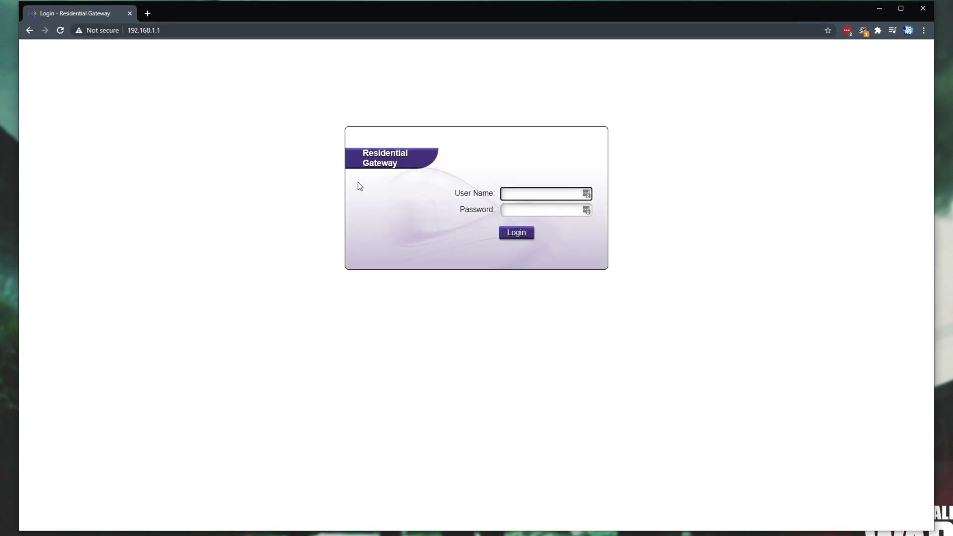
Try the alternate router address 192.168.0.1.
{"action": "left_click", "coordinate": [151, 29]}
{"action": "type", "text": "192.168.0.1"}
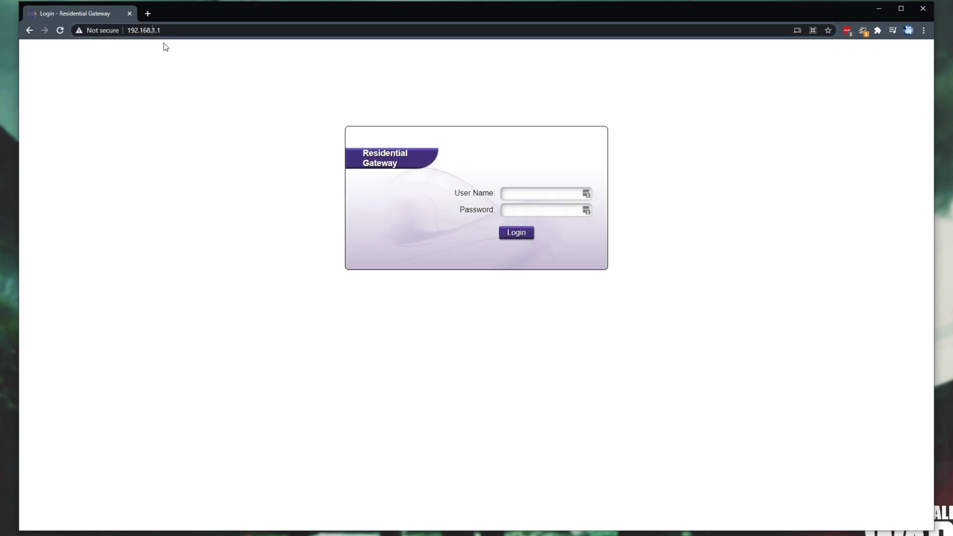
{"action": "key", "text": "Return"}
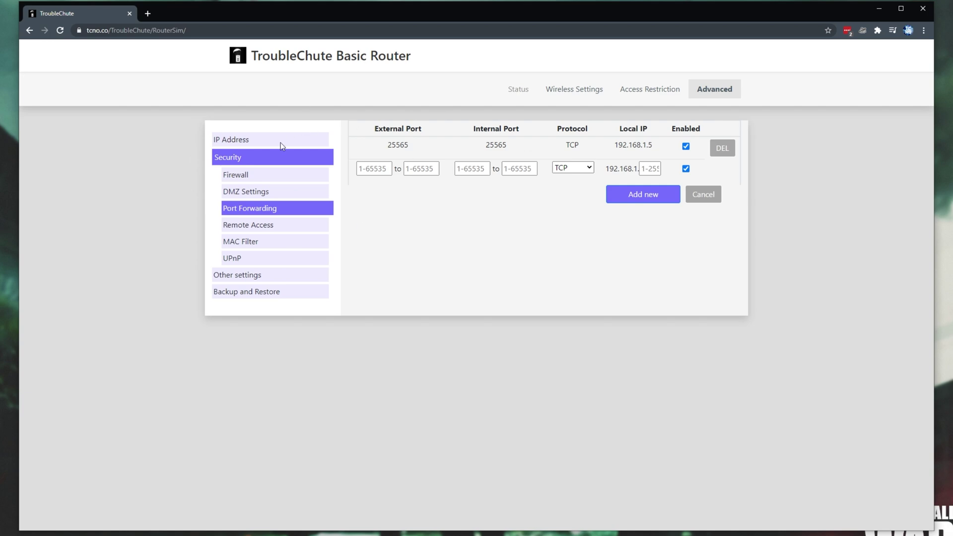
Highlight the External Port, Internal Port, Protocol, Local IP and Enabled column headings in turn.
{"action": "double_click", "coordinate": [391, 128]}
{"action": "double_click", "coordinate": [486, 129]}
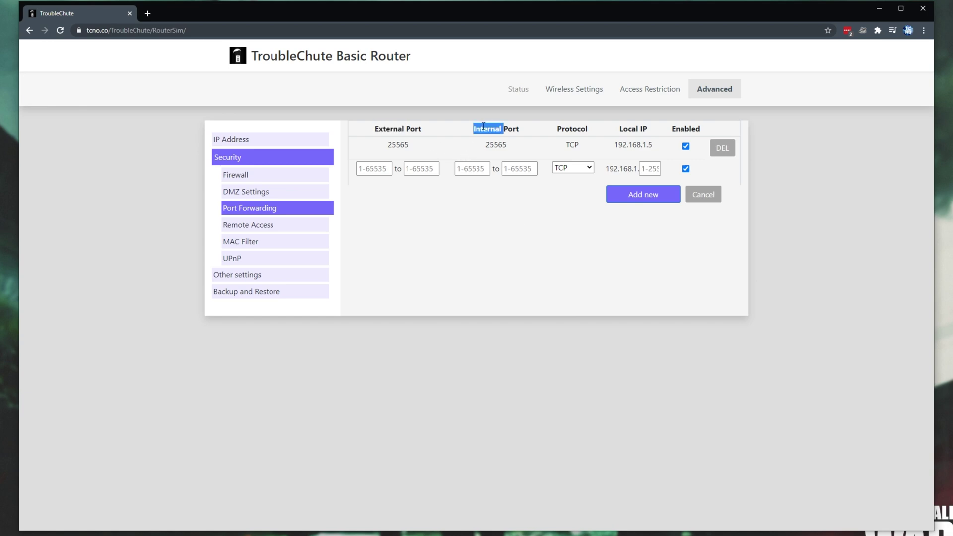
{"action": "double_click", "coordinate": [563, 129]}
{"action": "triple_click", "coordinate": [633, 129]}
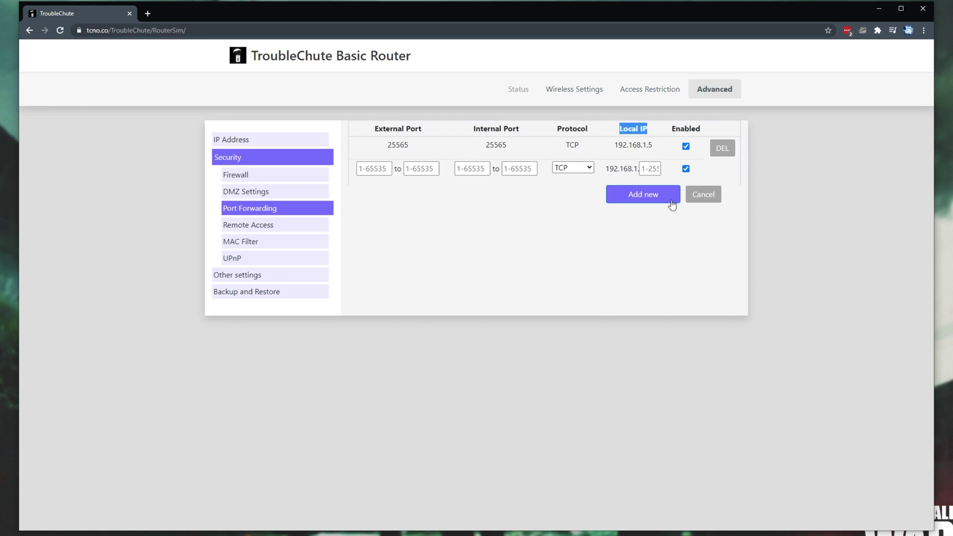
{"action": "double_click", "coordinate": [690, 128]}
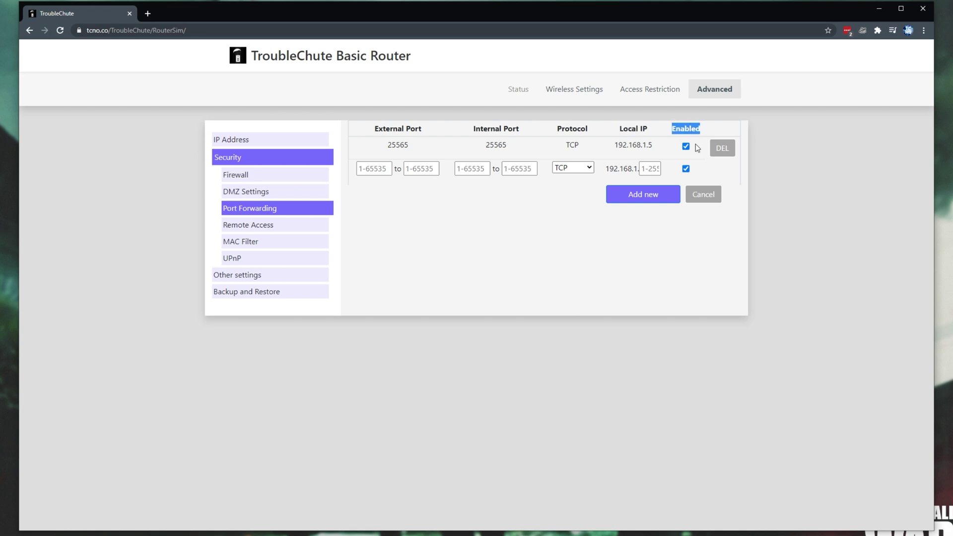
{"action": "left_click", "coordinate": [702, 268]}
{"action": "triple_click", "coordinate": [394, 128]}
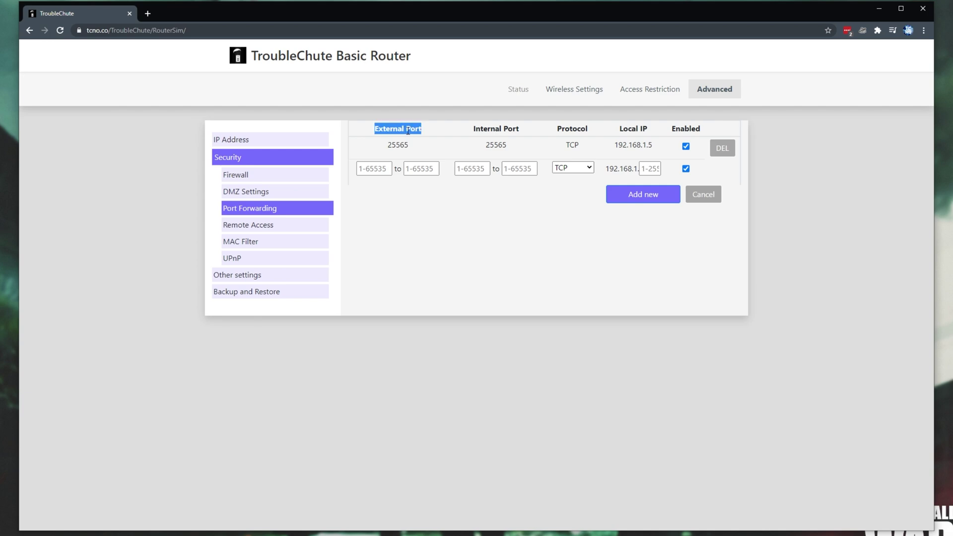
{"action": "left_click", "coordinate": [490, 133]}
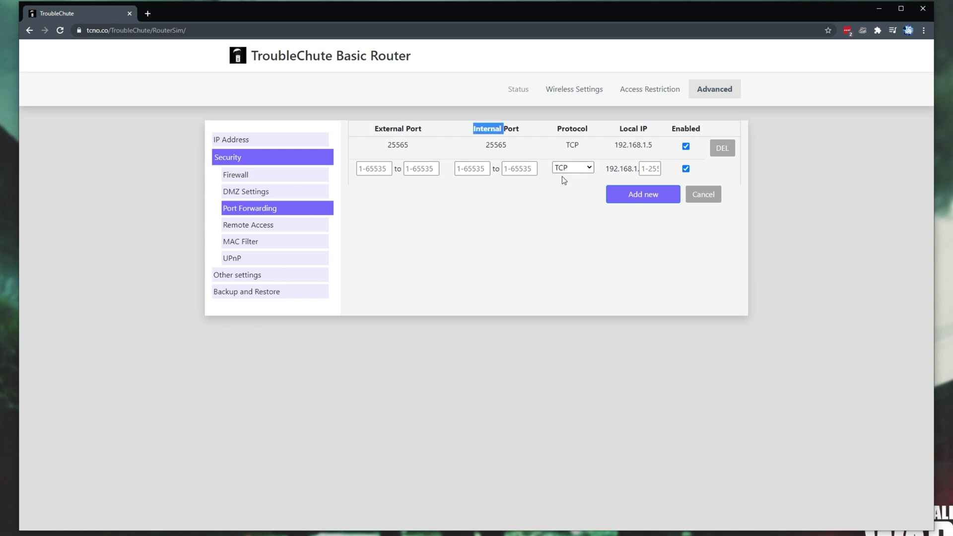
{"action": "left_click", "coordinate": [564, 181]}
Select the Warzone PC TCP and UDP port lines in the Notepad list.
{"action": "key", "text": "alt+Tab"}
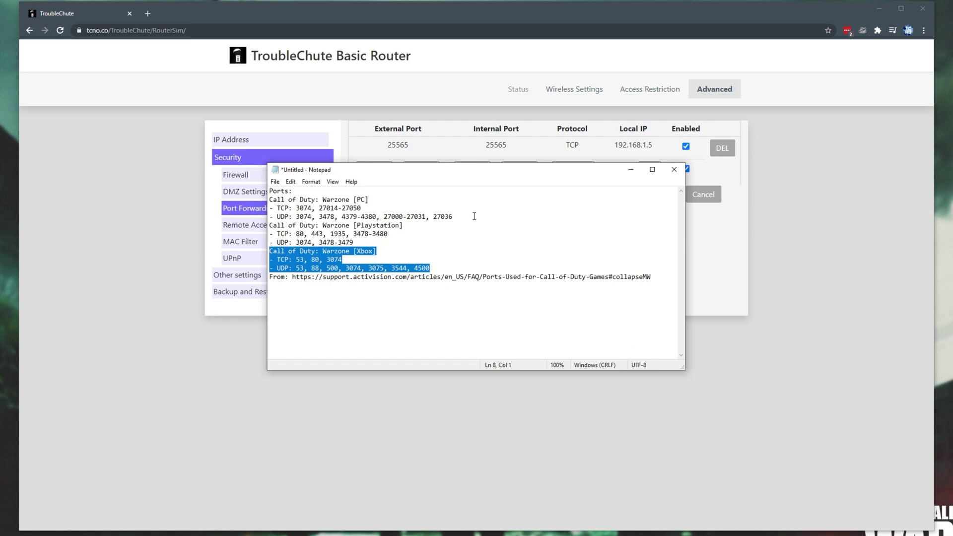
{"action": "left_click_drag", "start_coordinate": [475, 216], "coordinate": [258, 198]}
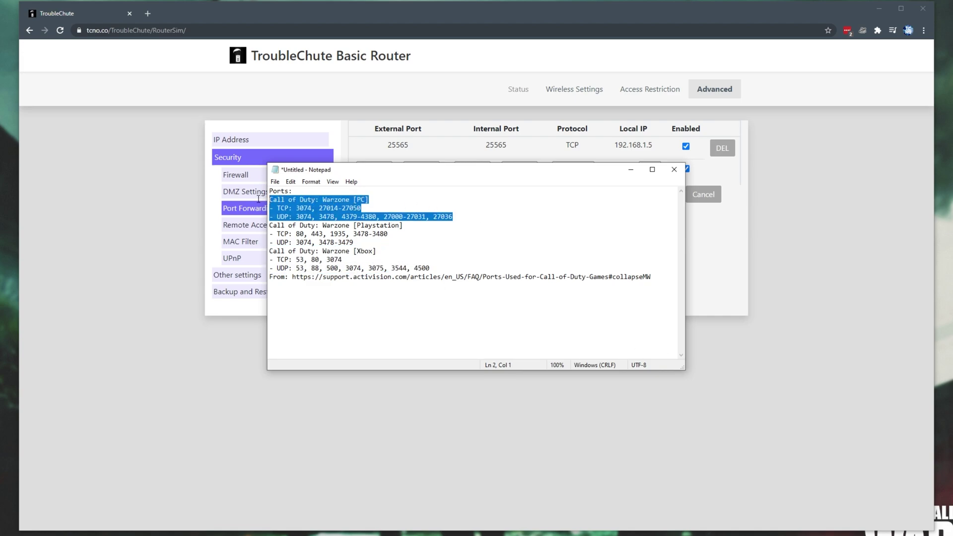
{"action": "left_click", "coordinate": [320, 239]}
{"action": "left_click_drag", "start_coordinate": [452, 216], "coordinate": [263, 212]}
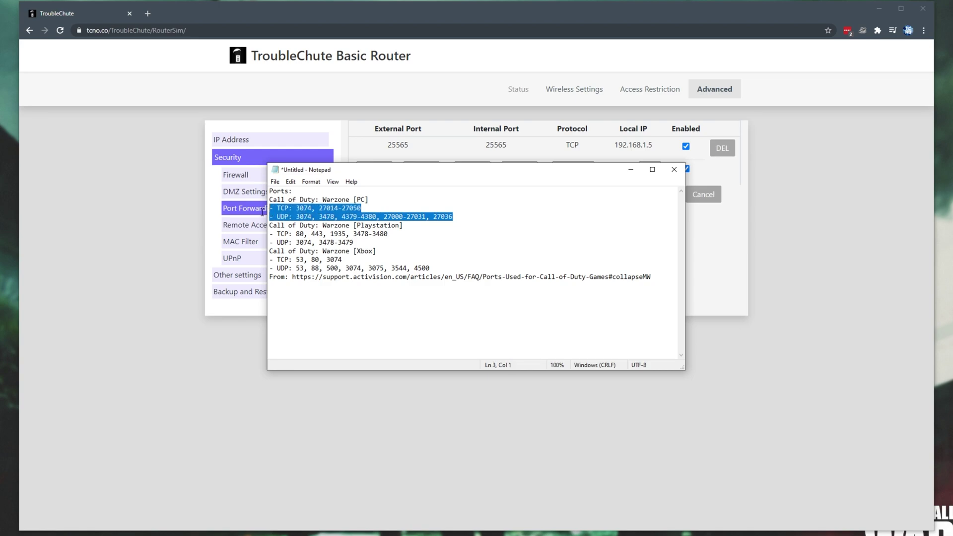
{"action": "left_click", "coordinate": [906, 278]}
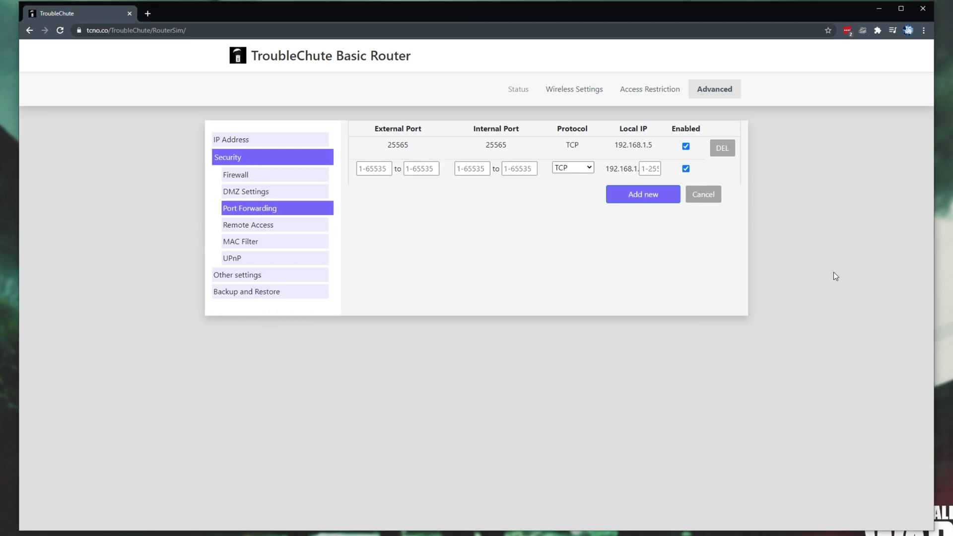
Set the new forwarding rule's protocol to TCP/UDP.
{"action": "double_click", "coordinate": [583, 127]}
{"action": "left_click", "coordinate": [587, 168]}
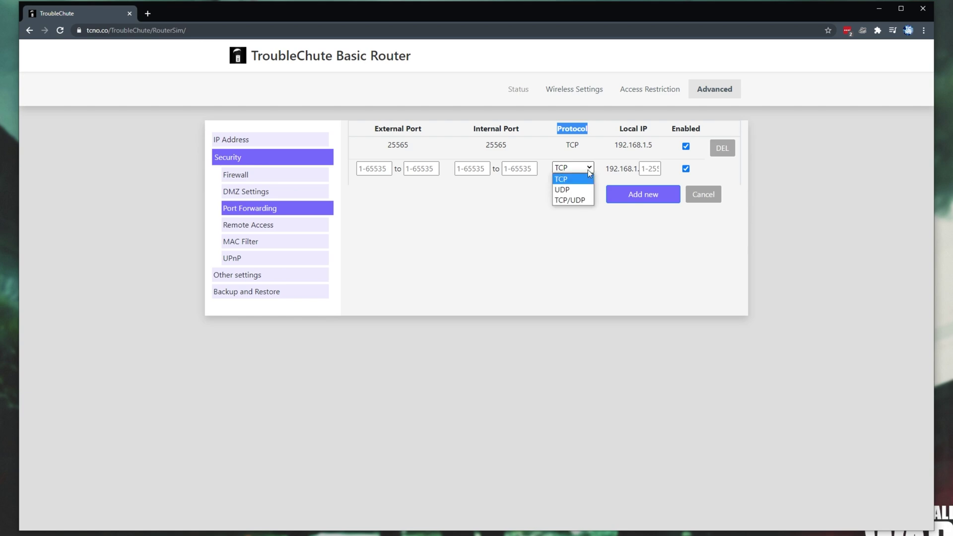
{"action": "left_click", "coordinate": [576, 200]}
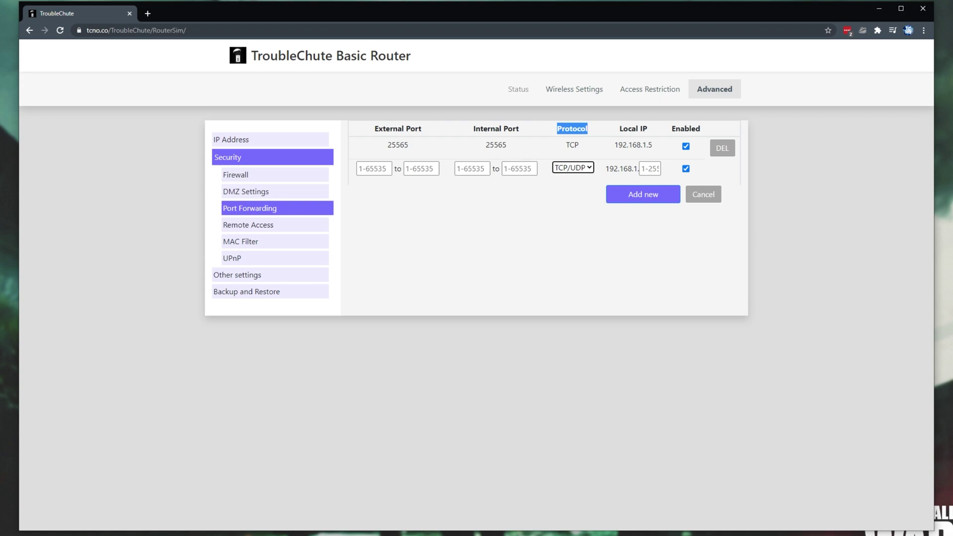
Select port 3074 on the PC TCP and UDP lines in Notepad.
{"action": "key", "text": "alt+Tab"}
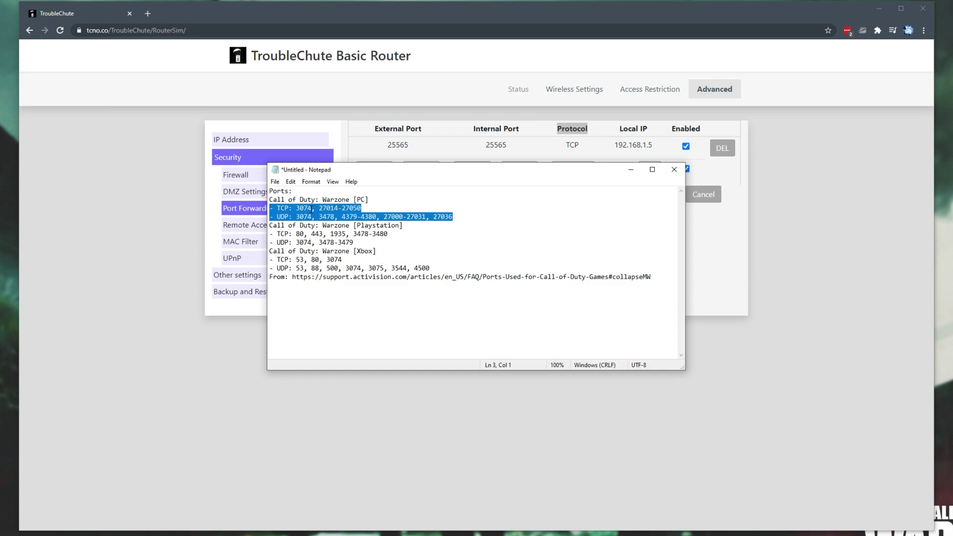
{"action": "double_click", "coordinate": [312, 208]}
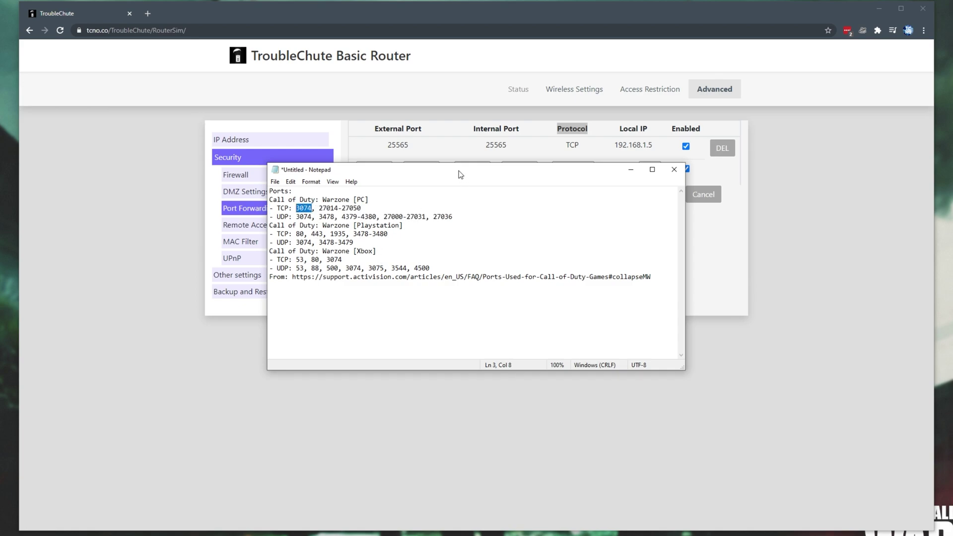
{"action": "left_click_drag", "start_coordinate": [461, 175], "coordinate": [461, 193]}
{"action": "left_click_drag", "start_coordinate": [312, 235], "coordinate": [343, 235]}
{"action": "double_click", "coordinate": [309, 227]}
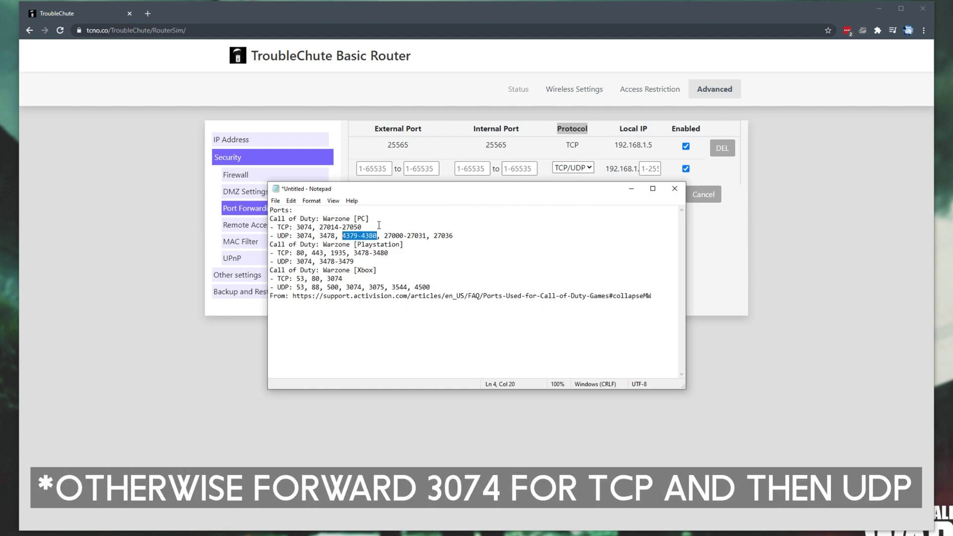
{"action": "left_click_drag", "start_coordinate": [313, 228], "coordinate": [297, 228]}
Fill the new rule's external and internal port fields with 3074.
{"action": "left_click", "coordinate": [385, 168]}
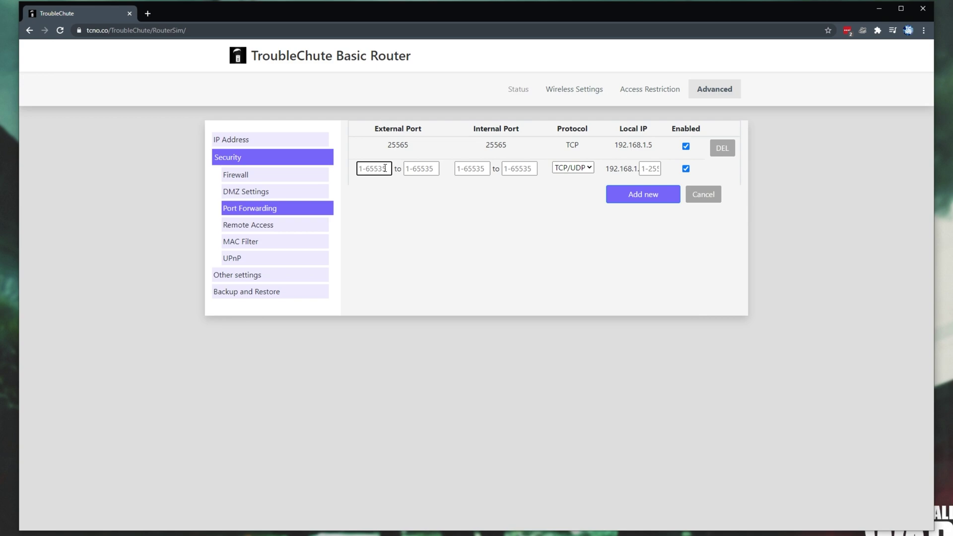
{"action": "type", "text": "3074"}
{"action": "double_click", "coordinate": [368, 169]}
{"action": "key", "text": "ctrl+c"}
{"action": "key", "text": "Tab"}
{"action": "key", "text": "ctrl+v"}
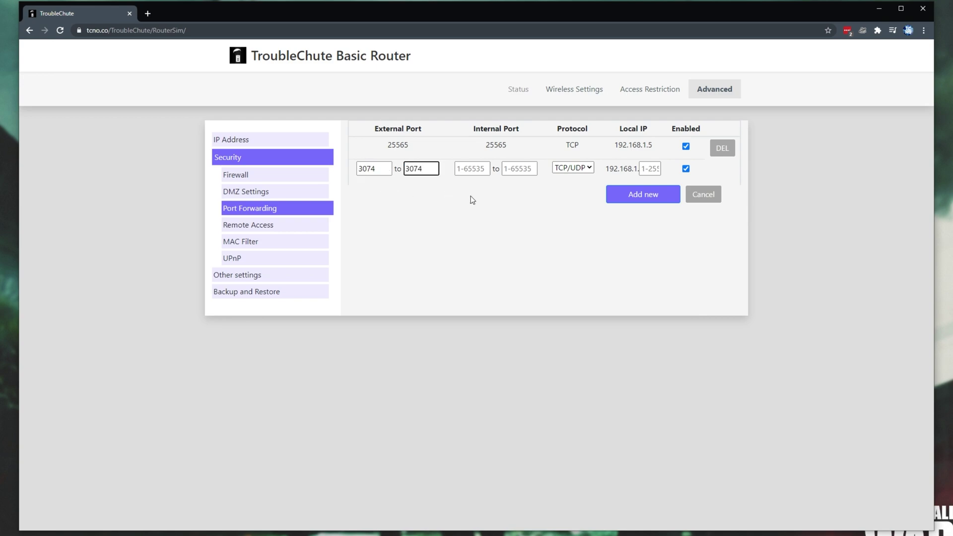
{"action": "key", "text": "Tab"}
{"action": "key", "text": "ctrl+v"}
{"action": "key", "text": "Tab"}
{"action": "key", "text": "ctrl+v"}
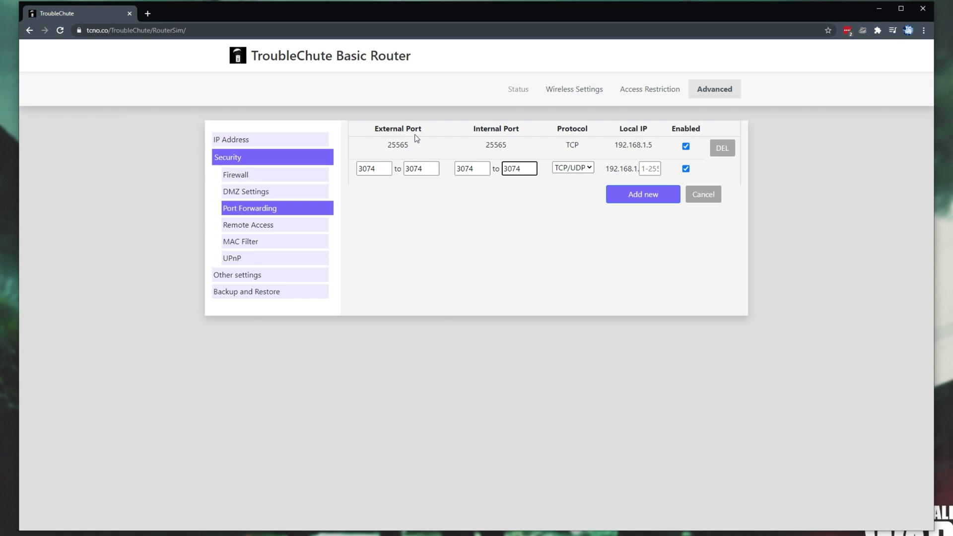
{"action": "left_click_drag", "start_coordinate": [416, 135], "coordinate": [376, 130]}
{"action": "left_click_drag", "start_coordinate": [481, 130], "coordinate": [554, 180]}
{"action": "left_click", "coordinate": [558, 206]}
Keep TCP/UDP, set Local IP 192.168.1.20, add the rule, and return to the port list.
{"action": "left_click", "coordinate": [581, 168]}
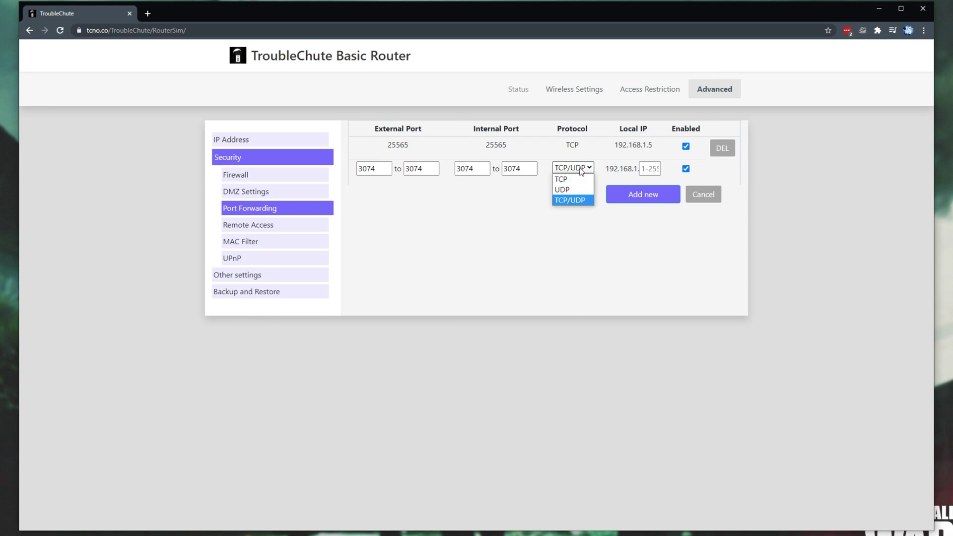
{"action": "left_click", "coordinate": [582, 171]}
{"action": "left_click", "coordinate": [656, 169]}
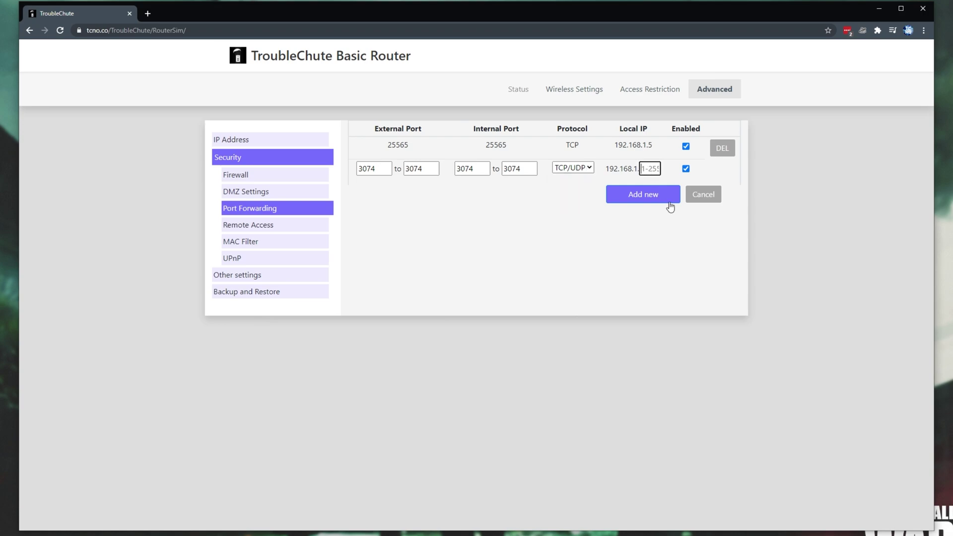
{"action": "key", "text": "alt+Tab"}
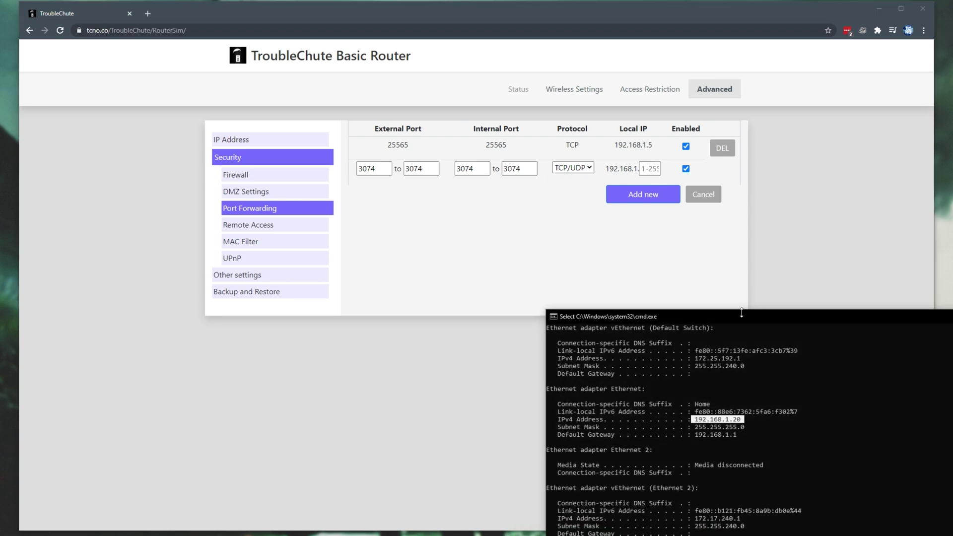
{"action": "key", "text": "alt+Tab"}
{"action": "type", "text": "20"}
{"action": "left_click", "coordinate": [664, 195]}
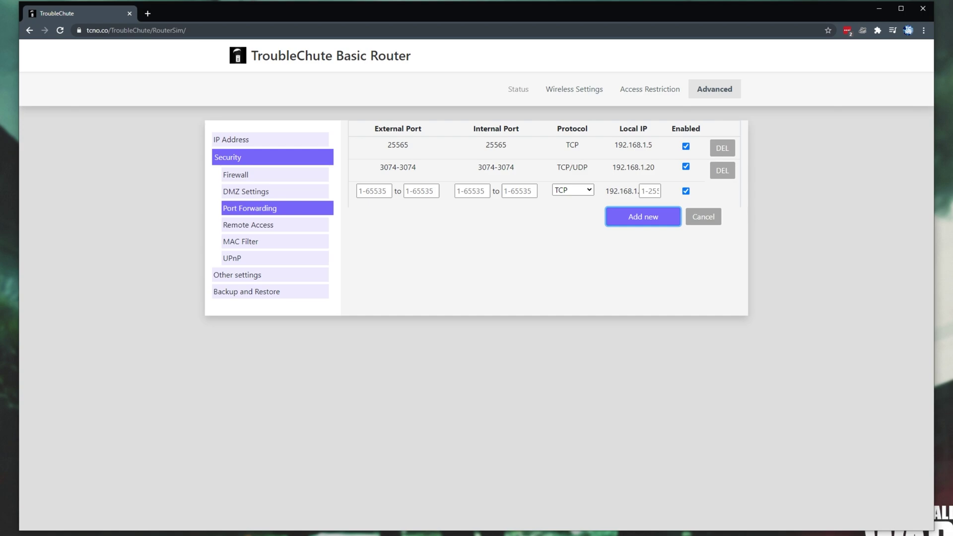
{"action": "key", "text": "alt+Tab"}
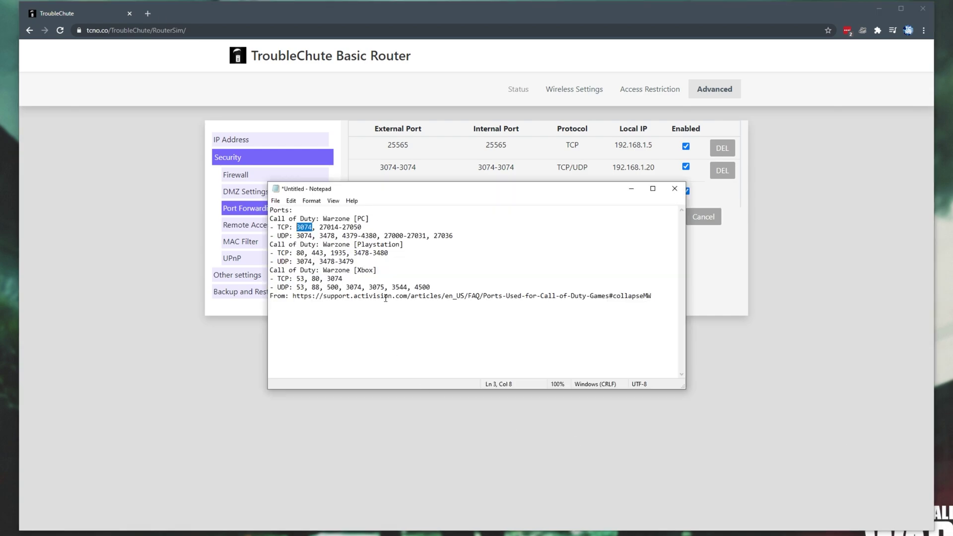
{"action": "left_click_drag", "start_coordinate": [321, 236], "coordinate": [468, 237]}
{"action": "left_click", "coordinate": [468, 236]}
{"action": "double_click", "coordinate": [330, 227]}
{"action": "key", "text": "ctrl+c"}
{"action": "key", "text": "alt+Tab"}
{"action": "key", "text": "ctrl+v"}
{"action": "left_click", "coordinate": [420, 191]}
{"action": "type", "text": "27050"}
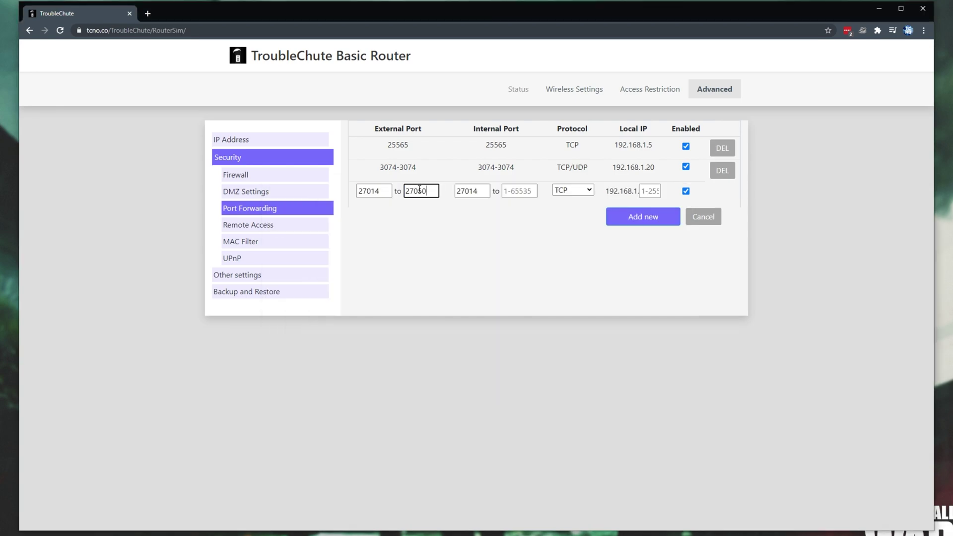
{"action": "key", "text": "ctrl+a"}
{"action": "key", "text": "ctrl+c"}
{"action": "left_click", "coordinate": [519, 191]}
{"action": "key", "text": "ctrl+v"}
{"action": "left_click", "coordinate": [571, 190]}
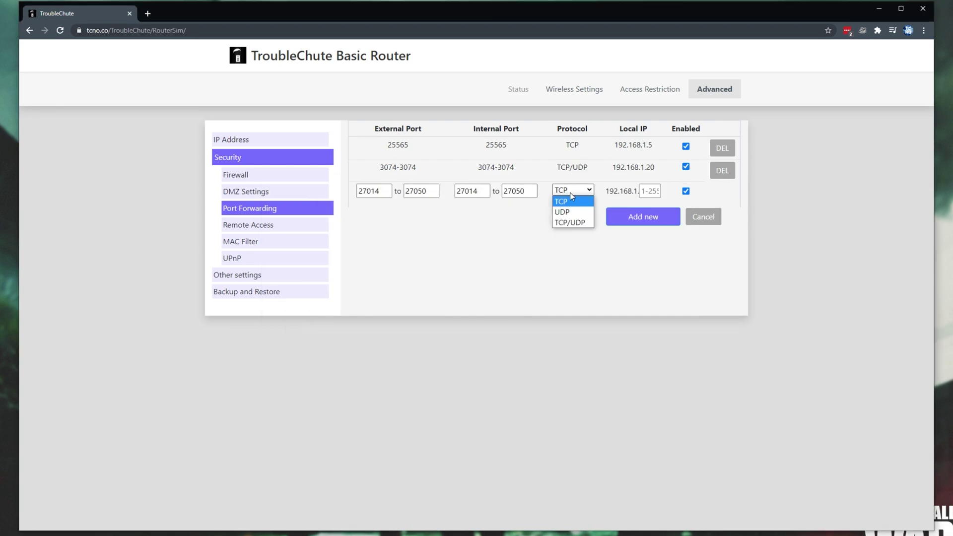
{"action": "left_click", "coordinate": [573, 190]}
{"action": "left_click", "coordinate": [653, 191]}
{"action": "type", "text": "20"}
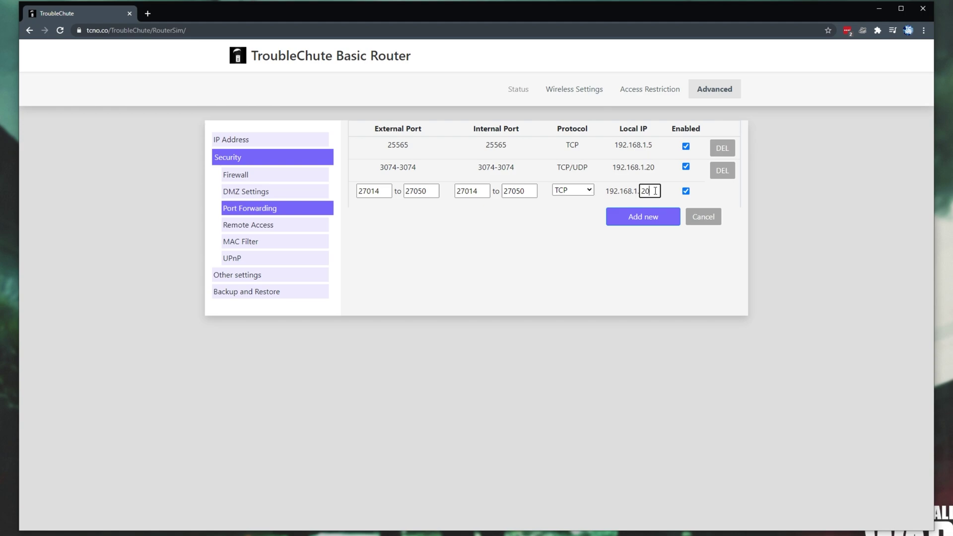
{"action": "left_click", "coordinate": [654, 219]}
Add a UDP rule forwarding port 3478 to 192.168.1.20.
{"action": "key", "text": "alt+Tab"}
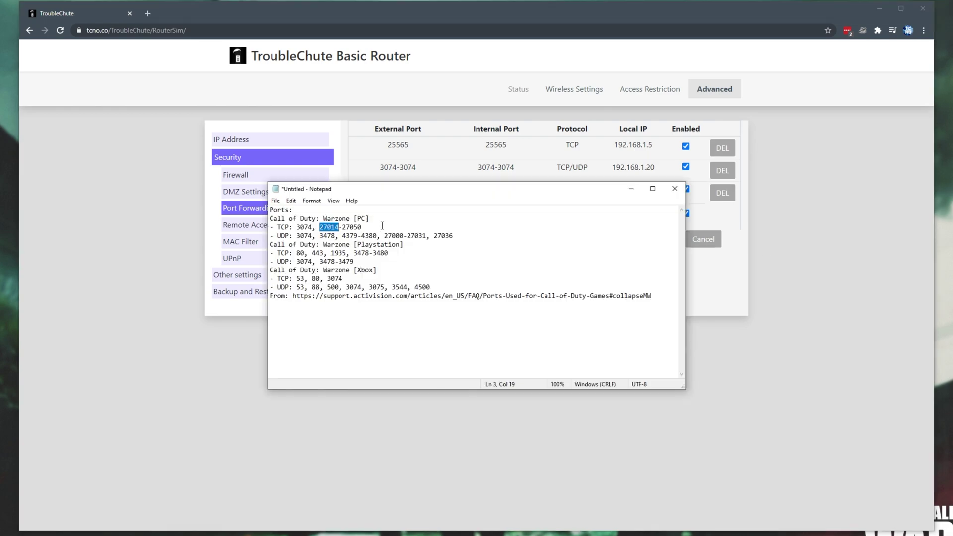
{"action": "left_click_drag", "start_coordinate": [382, 227], "coordinate": [224, 227]}
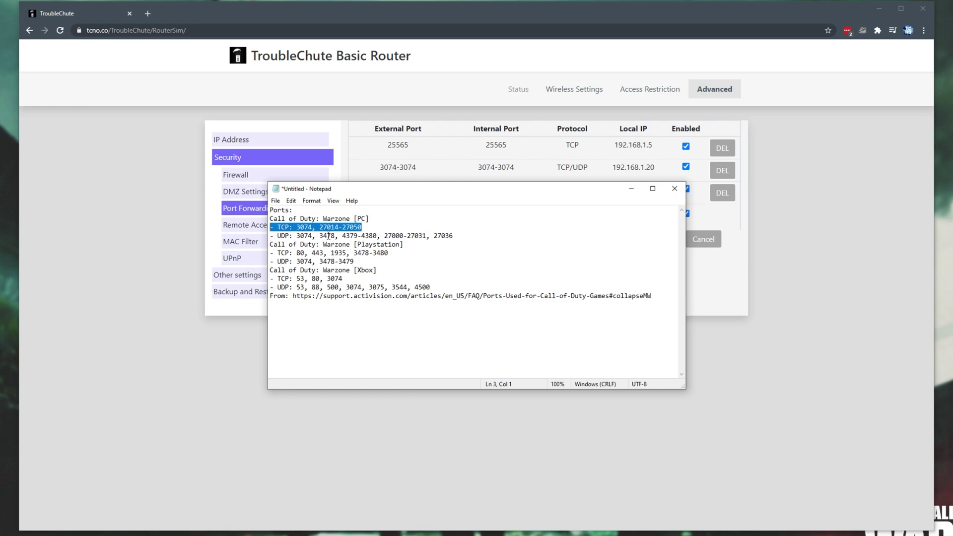
{"action": "key", "text": "alt+Tab"}
{"action": "type", "text": "3478"}
{"action": "key", "text": "Tab"}
{"action": "key", "text": "Tab"}
{"action": "type", "text": "3478"}
{"action": "key", "text": "Tab"}
{"action": "left_click", "coordinate": [589, 213]}
{"action": "left_click", "coordinate": [562, 234]}
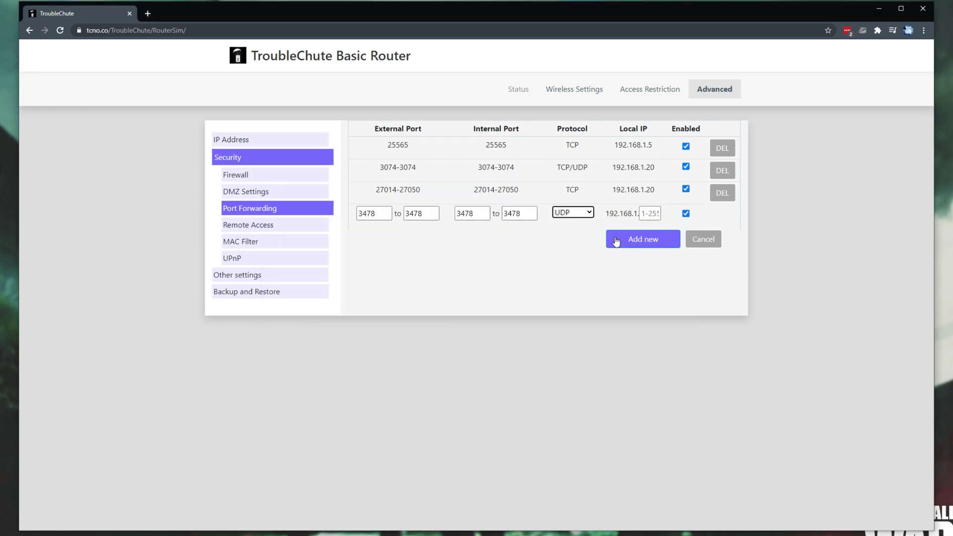
{"action": "left_click", "coordinate": [650, 214]}
{"action": "type", "text": "20"}
{"action": "left_click", "coordinate": [643, 239]}
Add a UDP rule forwarding ports 4379-4380 to 192.168.1.20.
{"action": "key", "text": "alt+Tab"}
{"action": "double_click", "coordinate": [349, 235]}
{"action": "key", "text": "ctrl+c"}
{"action": "key", "text": "alt+Tab"}
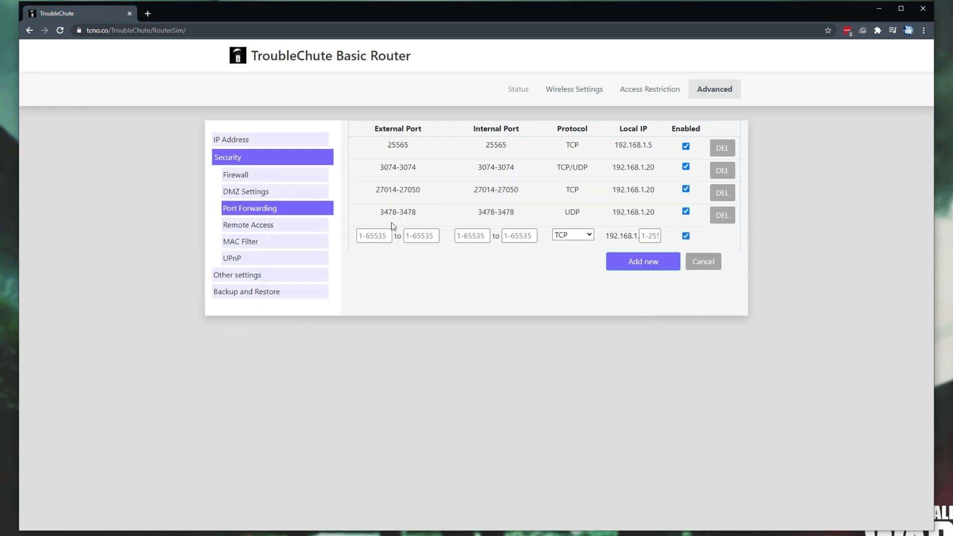
{"action": "key", "text": "ctrl+v"}
{"action": "key", "text": "Tab"}
{"action": "key", "text": "Tab"}
{"action": "key", "text": "ctrl+v"}
{"action": "left_click", "coordinate": [411, 234]}
{"action": "type", "text": "4380"}
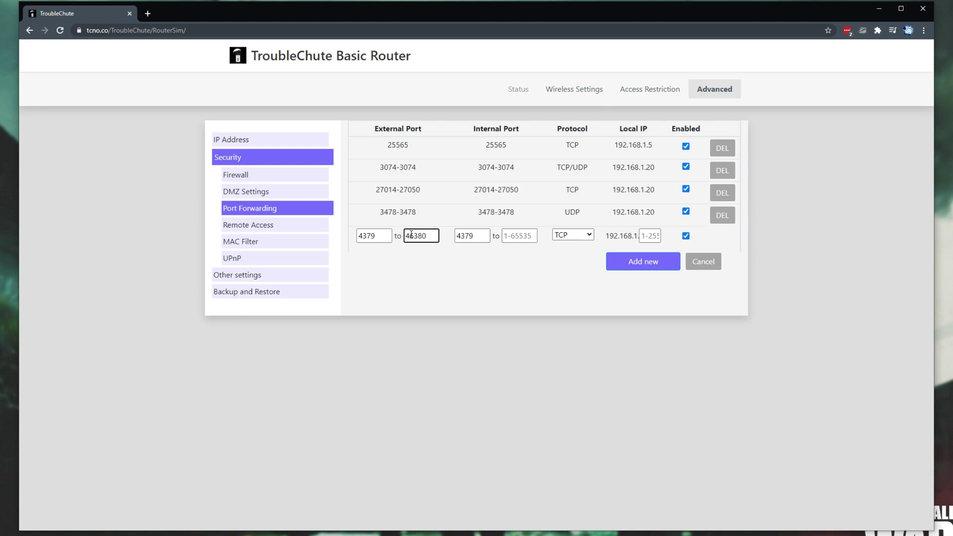
{"action": "key", "text": "Tab"}
{"action": "key", "text": "Tab"}
{"action": "type", "text": "4380"}
{"action": "key", "text": "Tab"}
{"action": "key", "text": "u"}
{"action": "left_click", "coordinate": [647, 237]}
{"action": "type", "text": "20"}
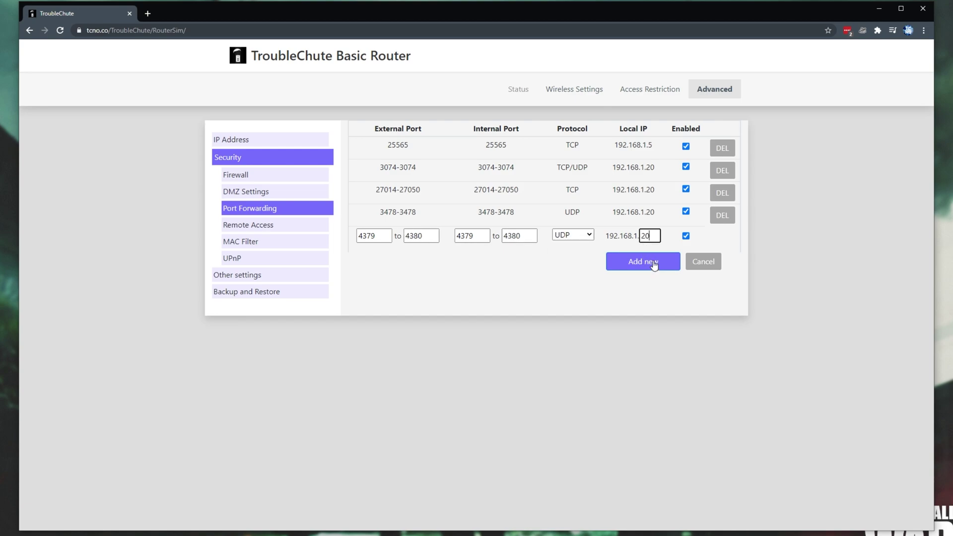
{"action": "left_click", "coordinate": [654, 264]}
{"action": "key", "text": "alt+Tab"}
{"action": "double_click", "coordinate": [395, 236]}
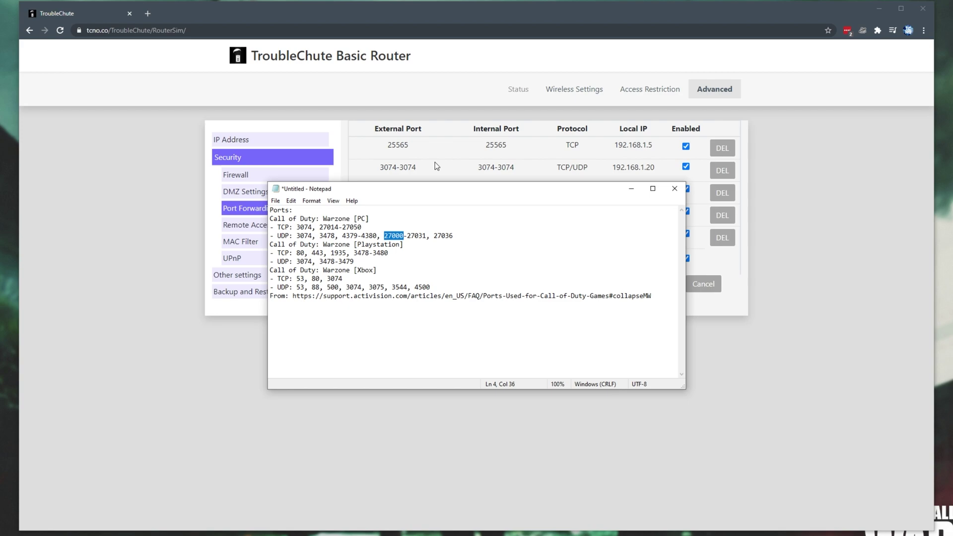
{"action": "key", "text": "ctrl+c"}
{"action": "key", "text": "alt+Tab"}
{"action": "left_click", "coordinate": [390, 258]}
{"action": "key", "text": "ctrl+v"}
{"action": "key", "text": "Tab"}
{"action": "key", "text": "Tab"}
{"action": "key", "text": "ctrl+v"}
{"action": "type", "text": "27031"}
{"action": "left_click", "coordinate": [572, 257]}
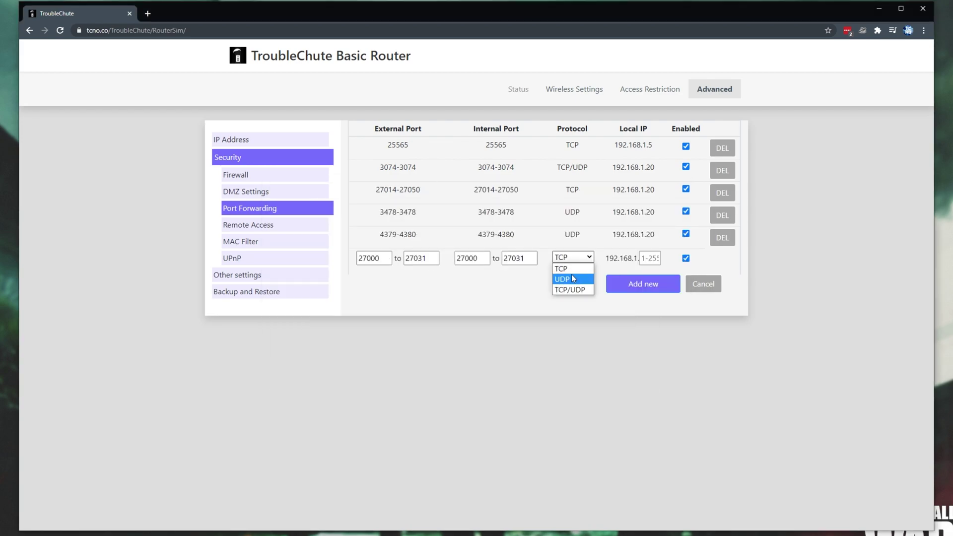
{"action": "left_click", "coordinate": [572, 279]}
{"action": "left_click", "coordinate": [650, 258]}
{"action": "type", "text": "20"}
{"action": "left_click", "coordinate": [643, 284]}
Add a UDP rule forwarding port 27036 to 192.168.1.20, then minimize Chrome.
{"action": "key", "text": "alt+Tab"}
{"action": "key", "text": "ctrl+shift+Left"}
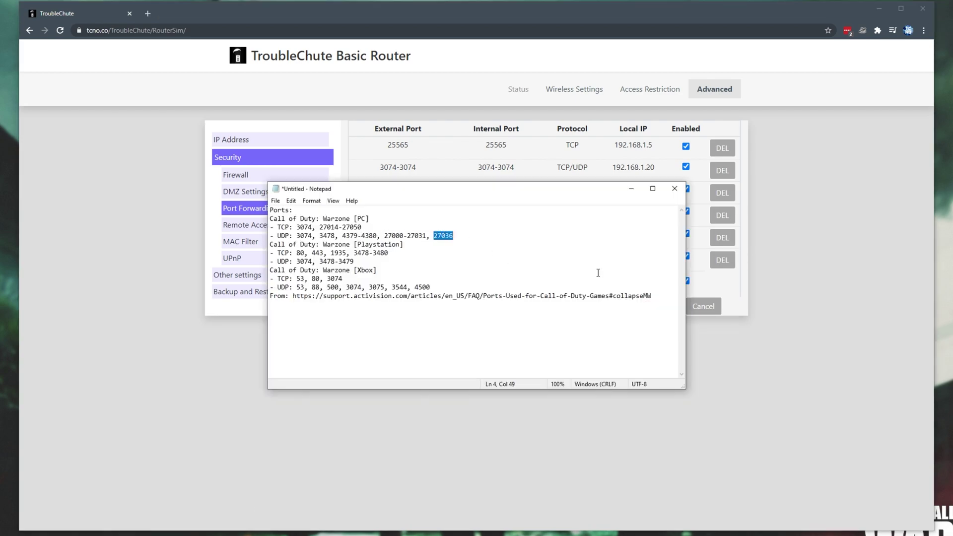
{"action": "key", "text": "ctrl+c"}
{"action": "key", "text": "alt+Tab"}
{"action": "left_click", "coordinate": [379, 281]}
{"action": "key", "text": "ctrl+v"}
{"action": "key", "text": "Tab"}
{"action": "key", "text": "ctrl+v"}
{"action": "key", "text": "Tab"}
{"action": "key", "text": "ctrl+v"}
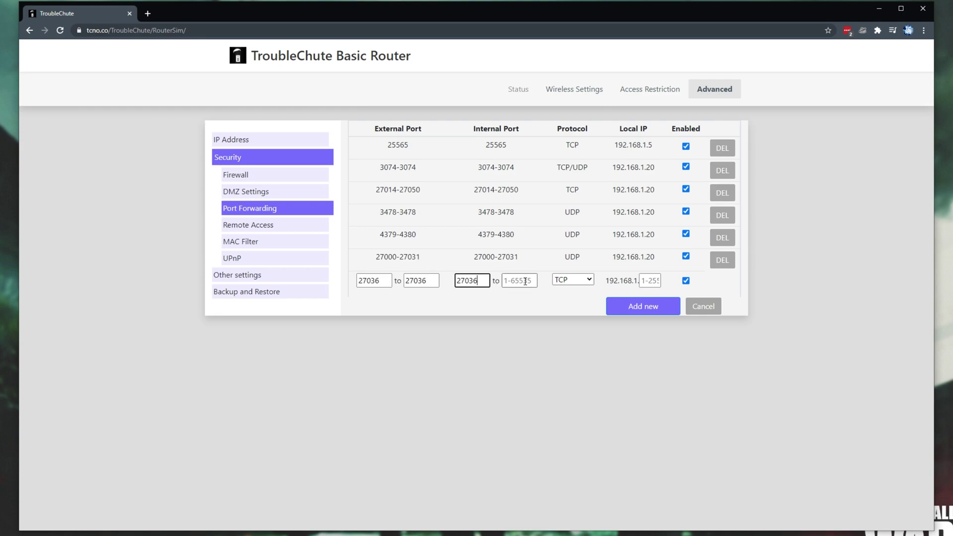
{"action": "key", "text": "Tab"}
{"action": "key", "text": "ctrl+v"}
{"action": "left_click", "coordinate": [572, 279]}
{"action": "left_click", "coordinate": [572, 301]}
{"action": "left_click", "coordinate": [645, 281]}
{"action": "type", "text": "20"}
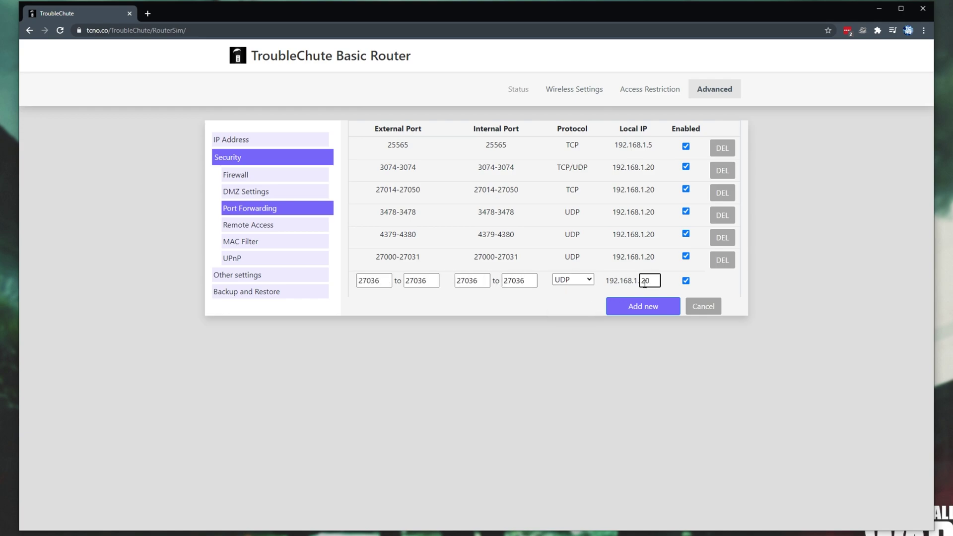
{"action": "left_click", "coordinate": [651, 309]}
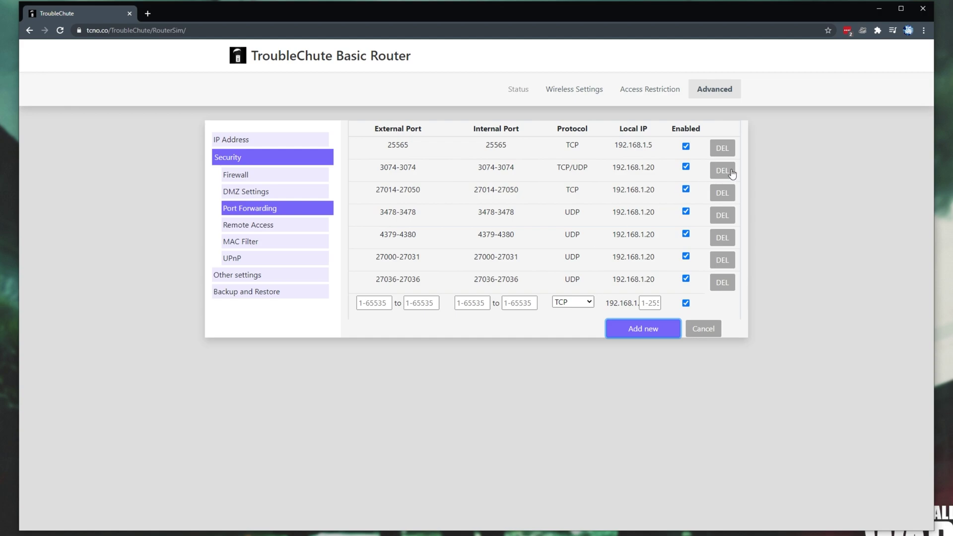
{"action": "left_click", "coordinate": [879, 9]}
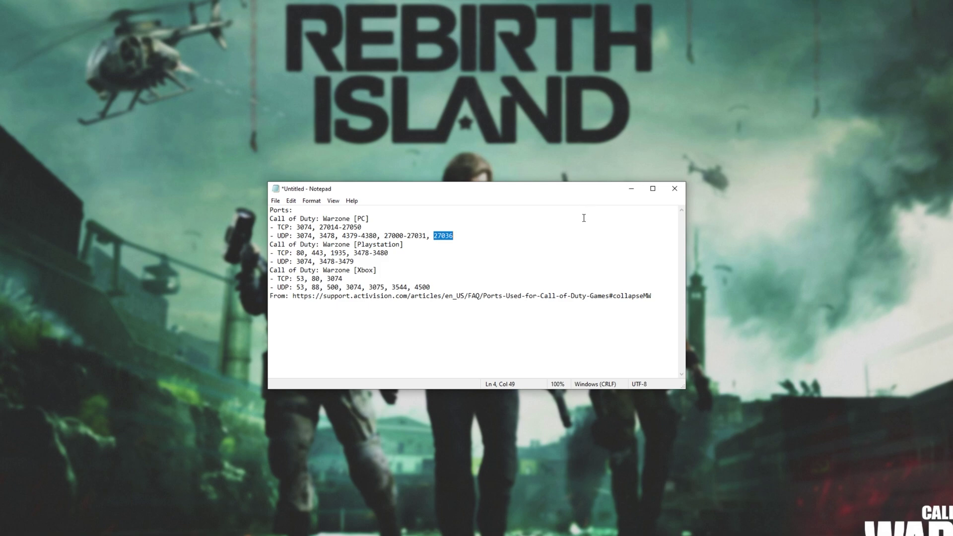
Select part of a line in the Warzone port list in Notepad.
{"action": "left_click_drag", "start_coordinate": [375, 219], "coordinate": [343, 219]}
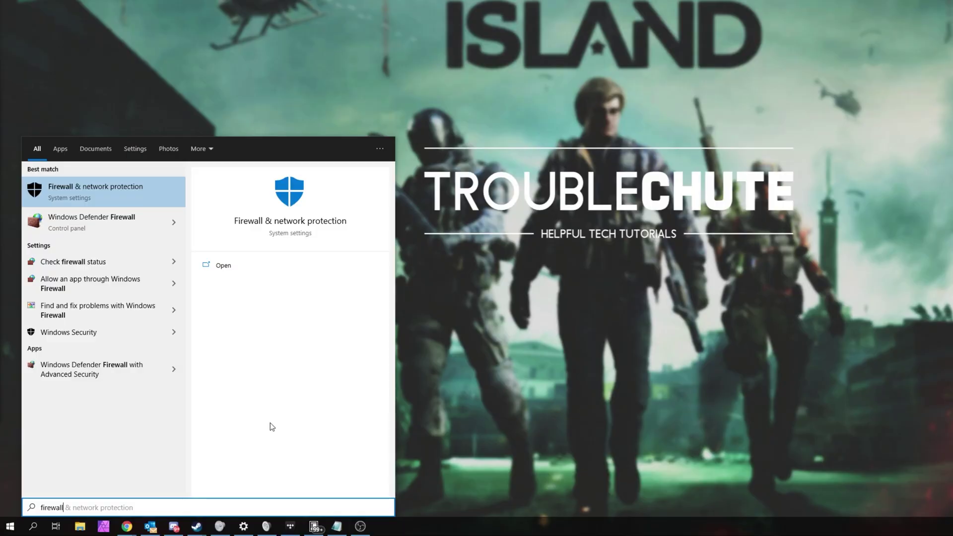
Open Windows Defender Firewall from the search results and go to its Advanced settings.
{"action": "key", "text": "Down"}
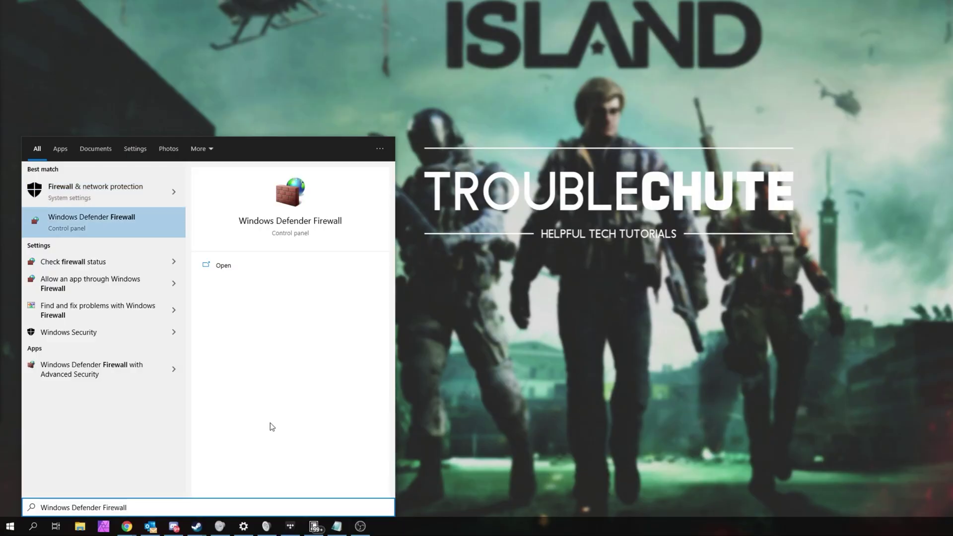
{"action": "key", "text": "Return"}
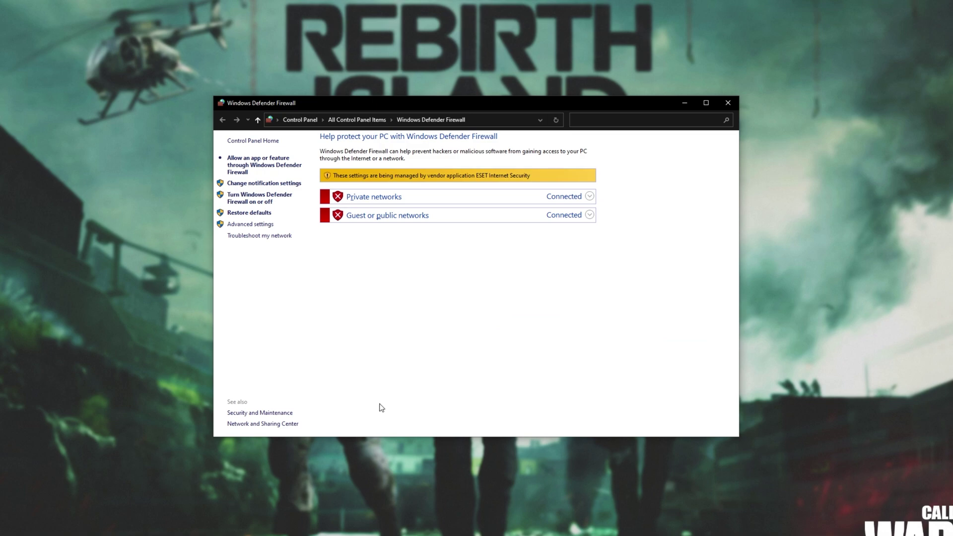
{"action": "left_click", "coordinate": [264, 226]}
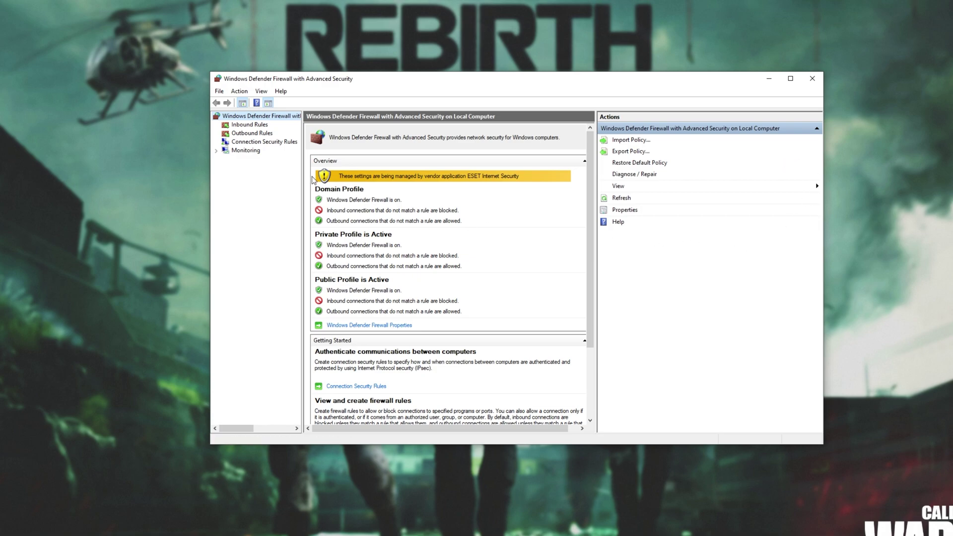
Show the inbound rules and start a new port-based inbound rule.
{"action": "left_click", "coordinate": [253, 127]}
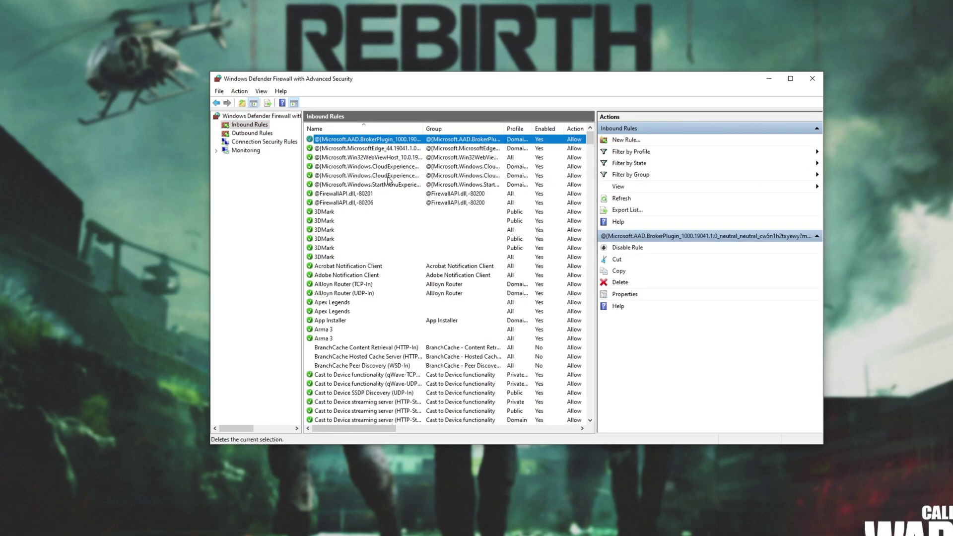
{"action": "left_click", "coordinate": [251, 125]}
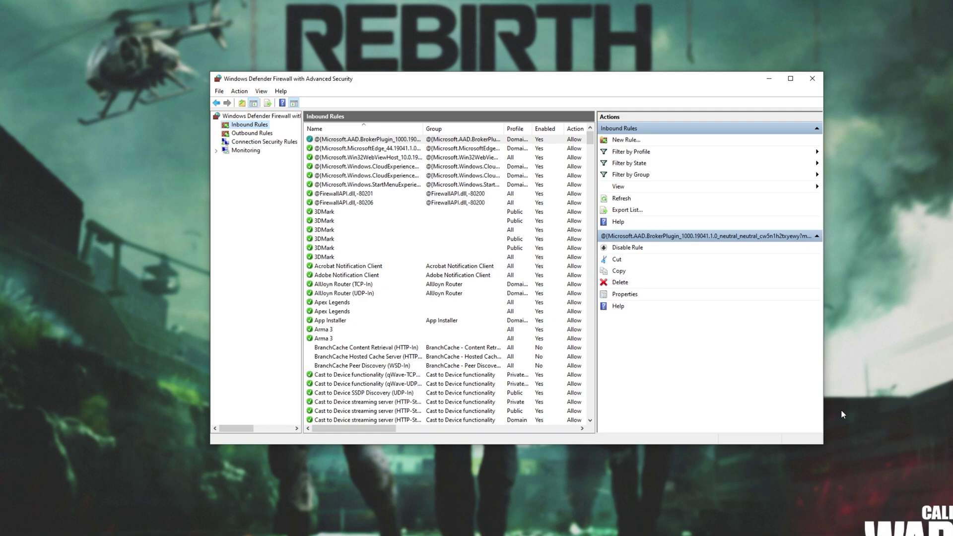
{"action": "left_click", "coordinate": [626, 140]}
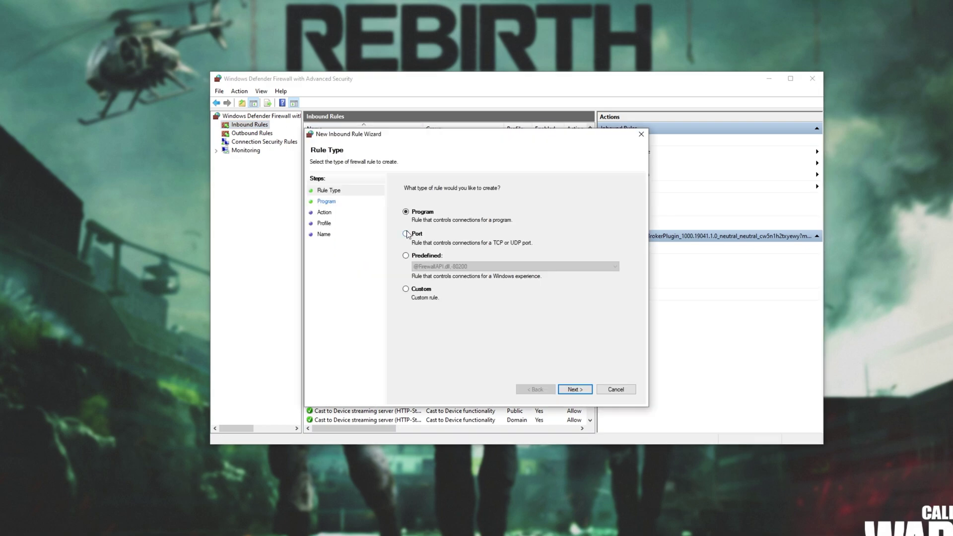
{"action": "left_click", "coordinate": [406, 233]}
{"action": "left_click", "coordinate": [574, 390]}
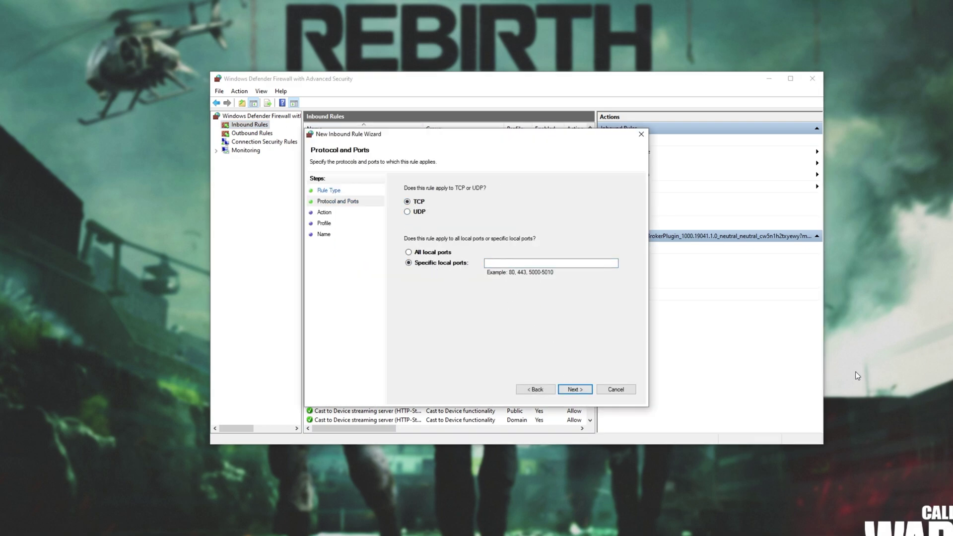
{"action": "left_click", "coordinate": [551, 263]}
{"action": "key", "text": "alt+Tab"}
{"action": "left_click_drag", "start_coordinate": [362, 228], "coordinate": [297, 227]}
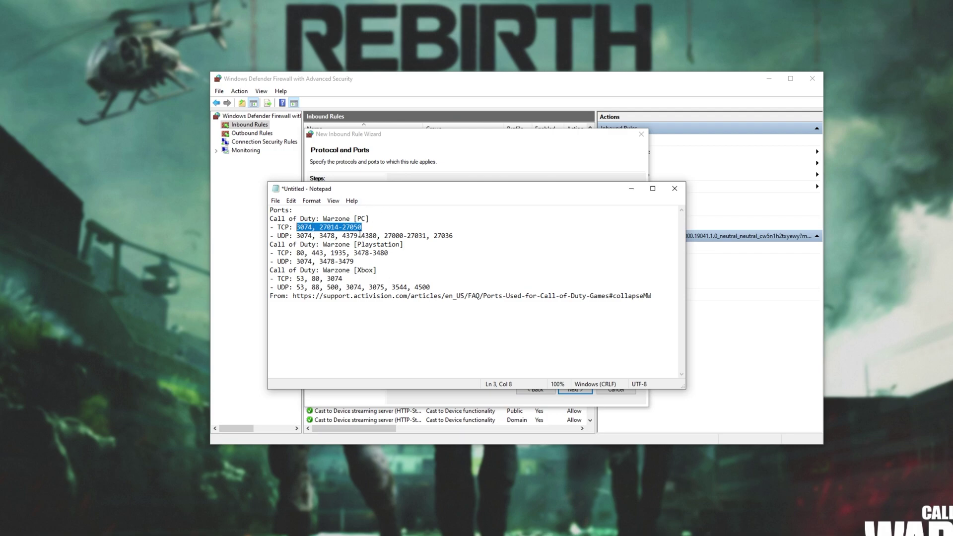
{"action": "left_click", "coordinate": [524, 164]}
{"action": "key", "text": "ctrl+v"}
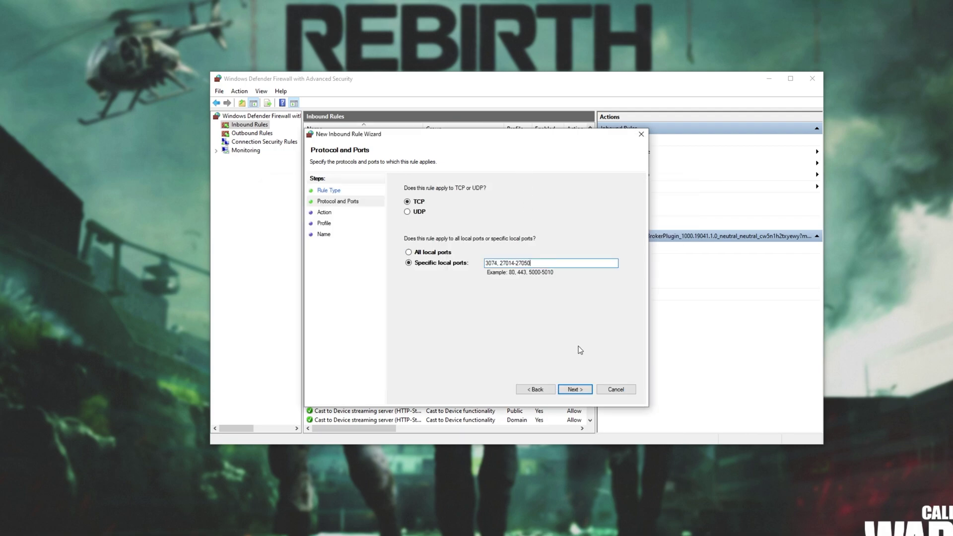
{"action": "left_click", "coordinate": [580, 389]}
{"action": "left_click", "coordinate": [577, 389]}
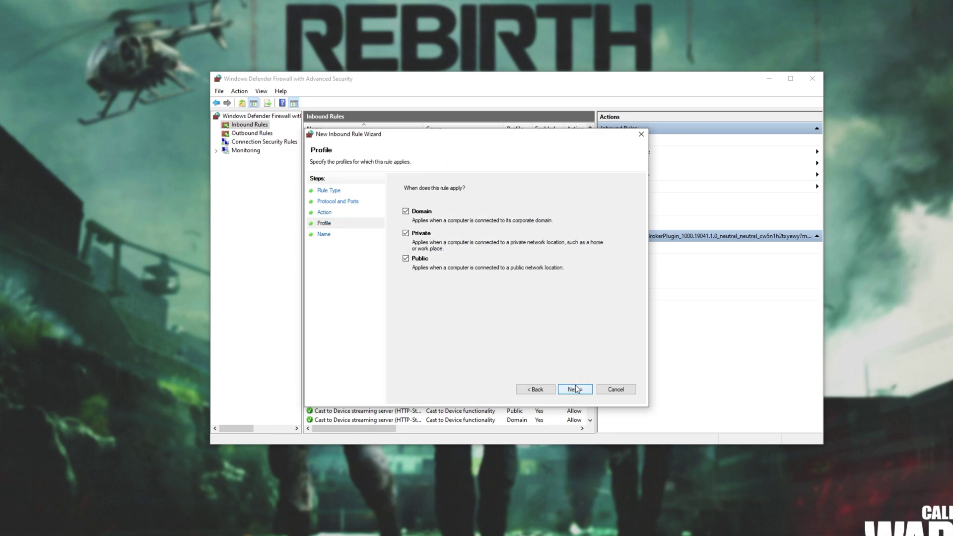
{"action": "left_click", "coordinate": [577, 388]}
Finish the TCP inbound rule named 'Warzone' and select the PC UDP ports in the notes.
{"action": "type", "text": "War"}
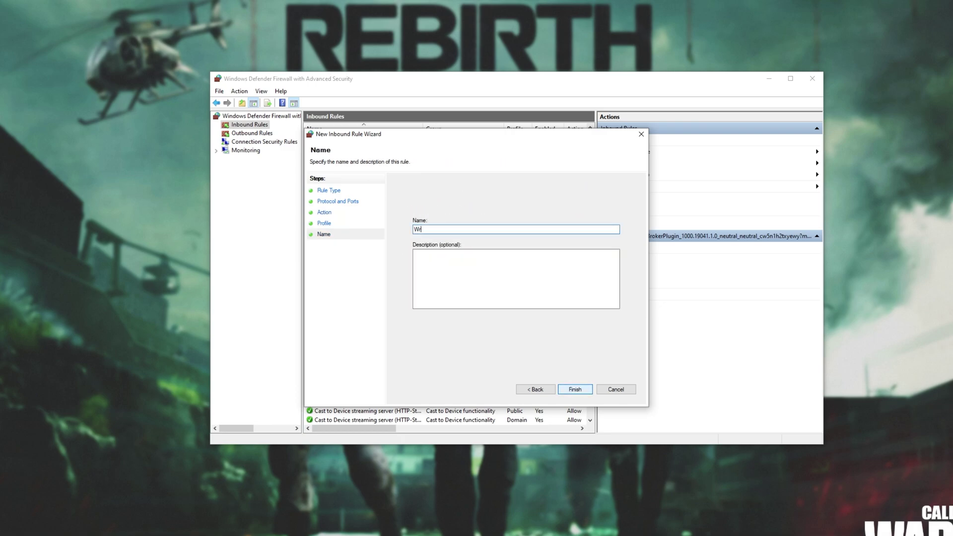
{"action": "left_click", "coordinate": [575, 389]}
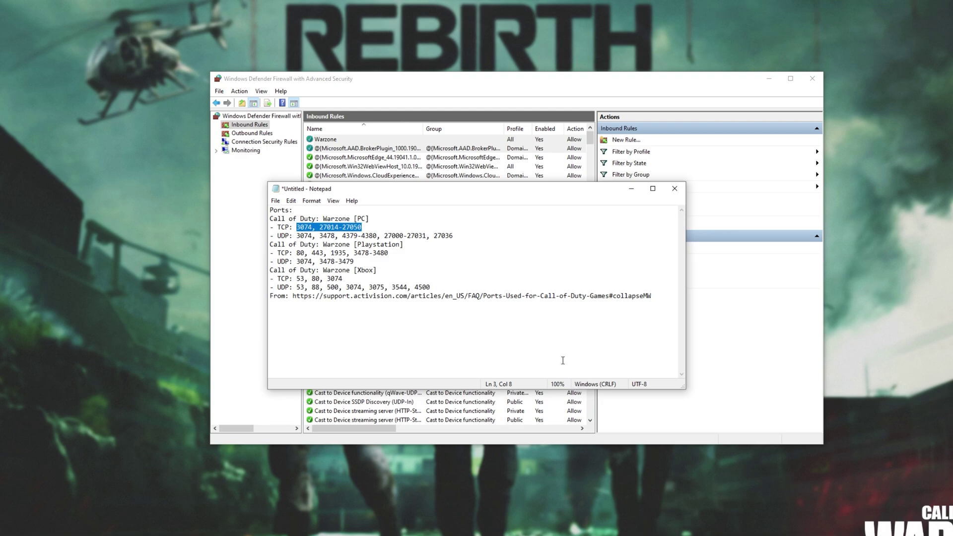
{"action": "left_click_drag", "start_coordinate": [296, 236], "coordinate": [487, 240]}
{"action": "key", "text": "ctrl+c"}
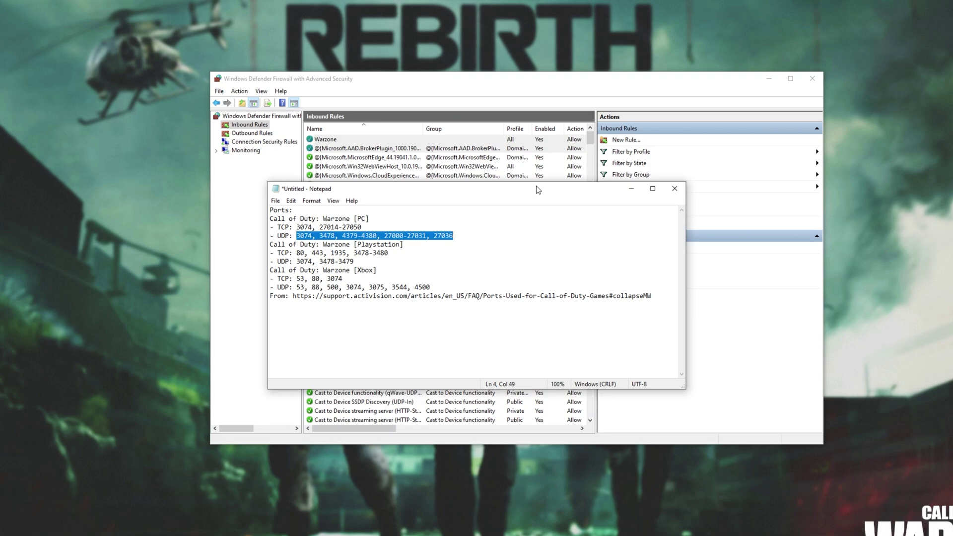
{"action": "left_click", "coordinate": [631, 141]}
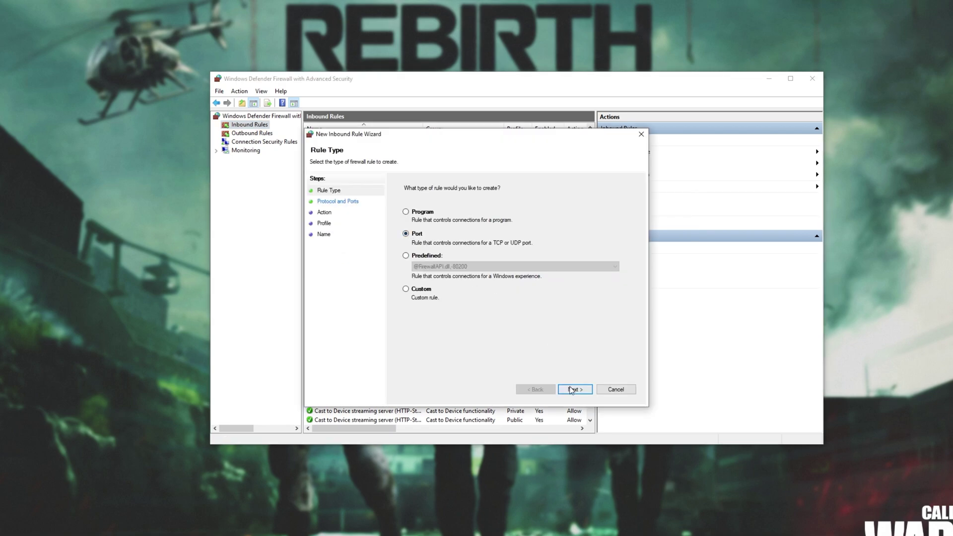
{"action": "left_click", "coordinate": [572, 387]}
{"action": "left_click", "coordinate": [416, 213]}
{"action": "left_click", "coordinate": [518, 263]}
{"action": "key", "text": "ctrl+v"}
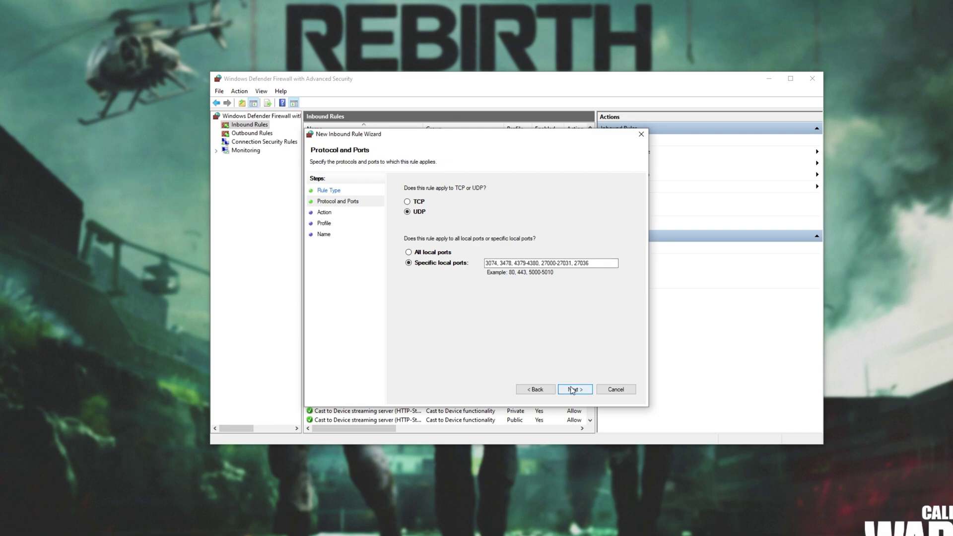
{"action": "left_click", "coordinate": [573, 390]}
{"action": "left_click", "coordinate": [576, 390]}
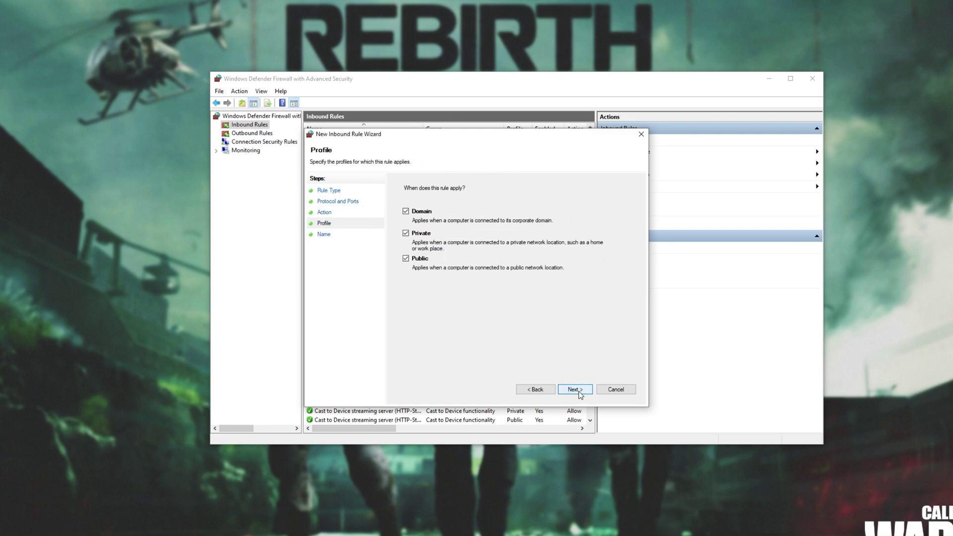
{"action": "left_click", "coordinate": [575, 390]}
{"action": "type", "text": "Warzone"}
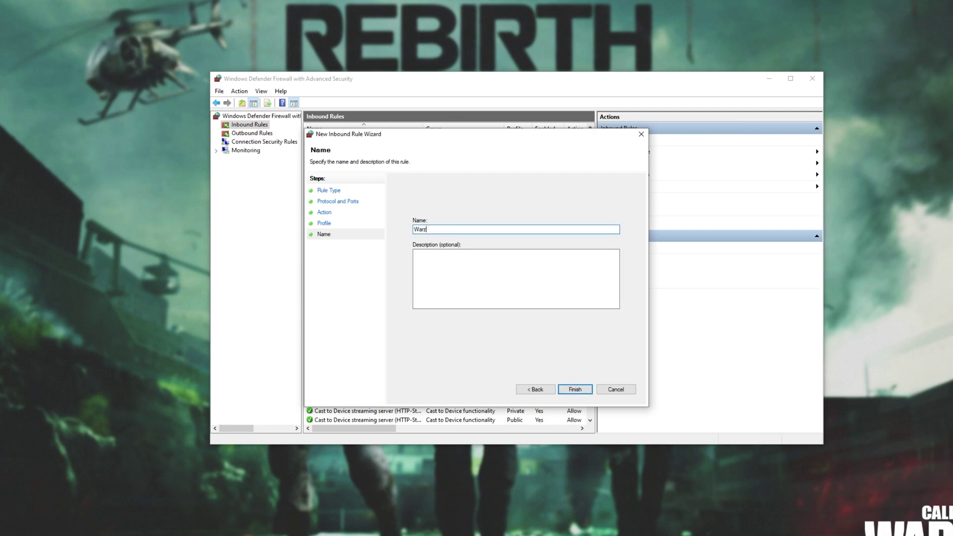
{"action": "left_click", "coordinate": [570, 389]}
{"action": "left_click", "coordinate": [252, 133]}
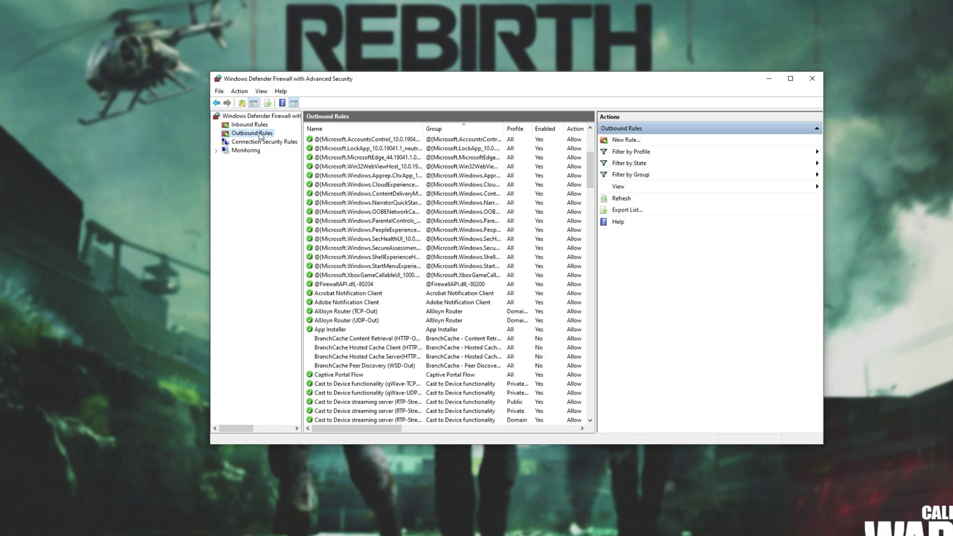
{"action": "left_click", "coordinate": [625, 141]}
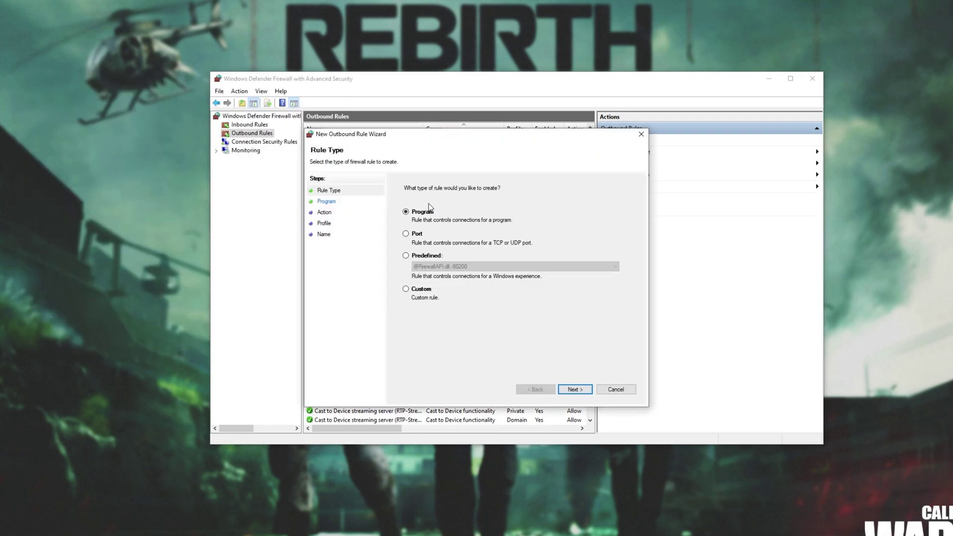
{"action": "left_click", "coordinate": [418, 234]}
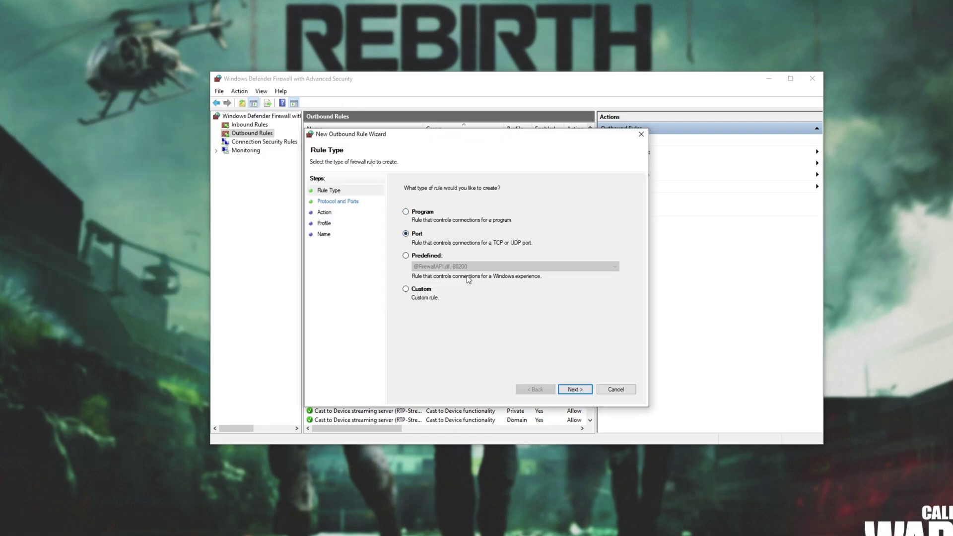
{"action": "left_click", "coordinate": [566, 391]}
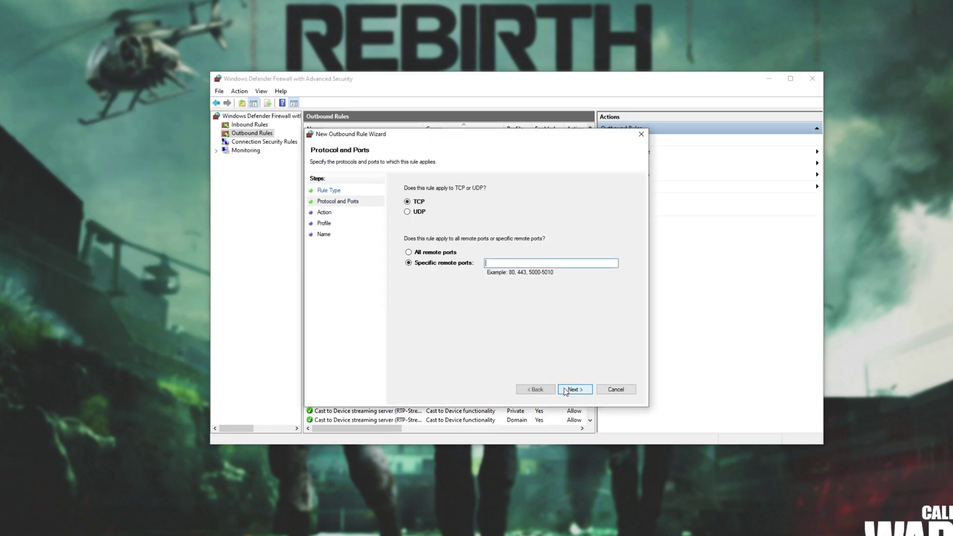
{"action": "left_click", "coordinate": [416, 213]}
{"action": "left_click", "coordinate": [551, 263]}
{"action": "key", "text": "ctrl+v"}
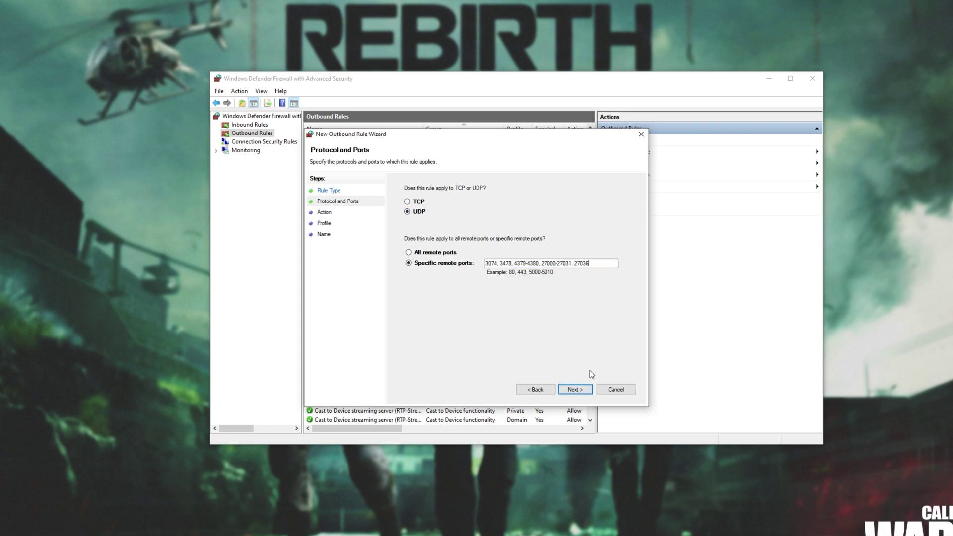
{"action": "left_click", "coordinate": [575, 388]}
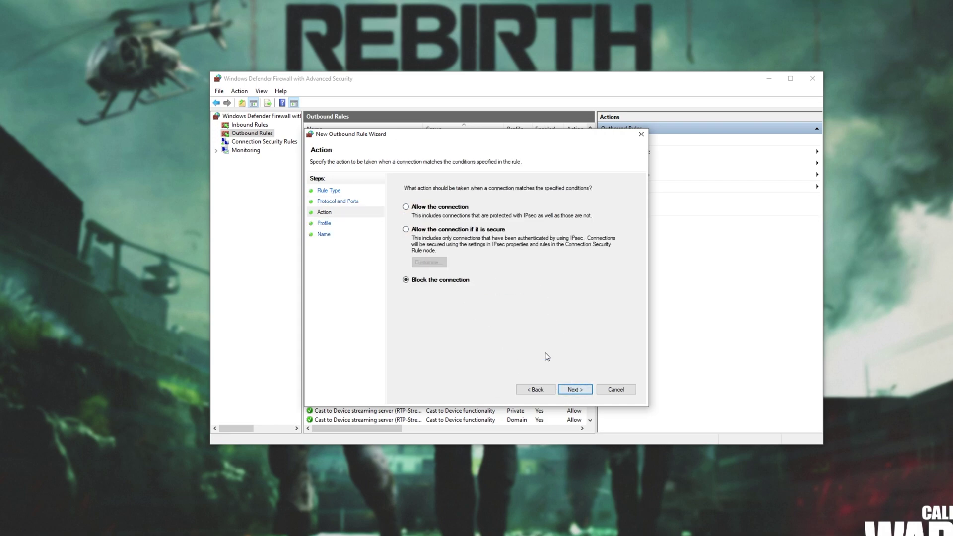
{"action": "left_click", "coordinate": [571, 388]}
{"action": "left_click", "coordinate": [572, 389]}
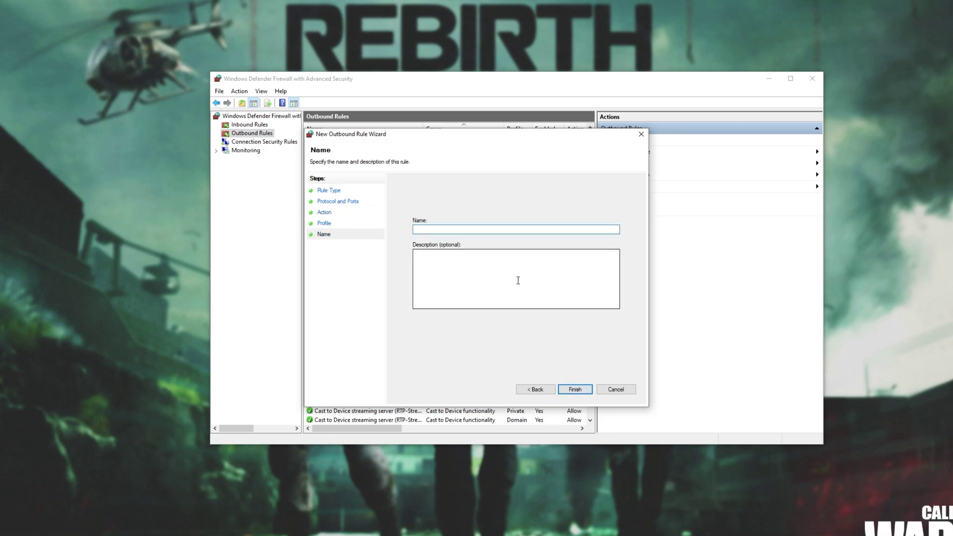
Save the outbound UDP rule as 'Warzone' and begin another outbound port rule.
{"action": "type", "text": "Warzone"}
{"action": "left_click", "coordinate": [575, 389]}
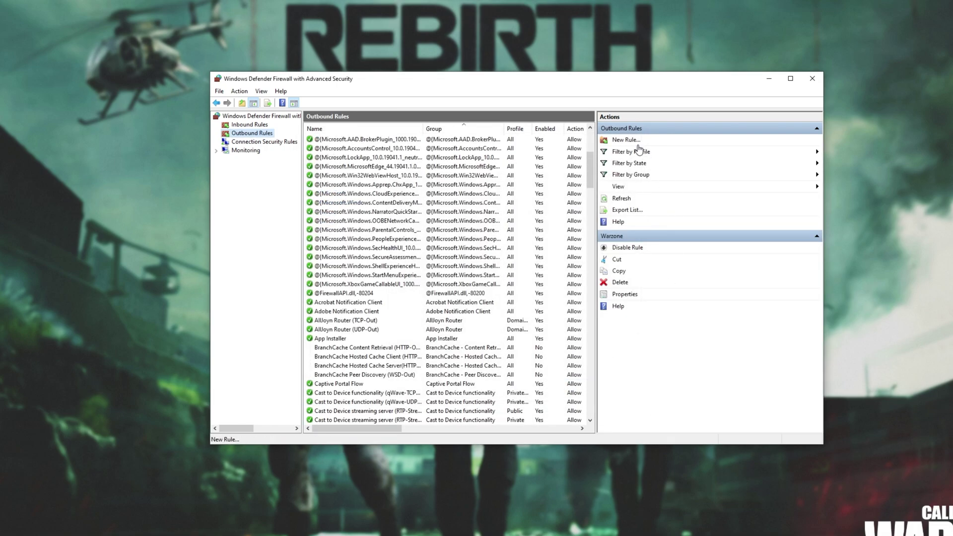
{"action": "left_click", "coordinate": [629, 141]}
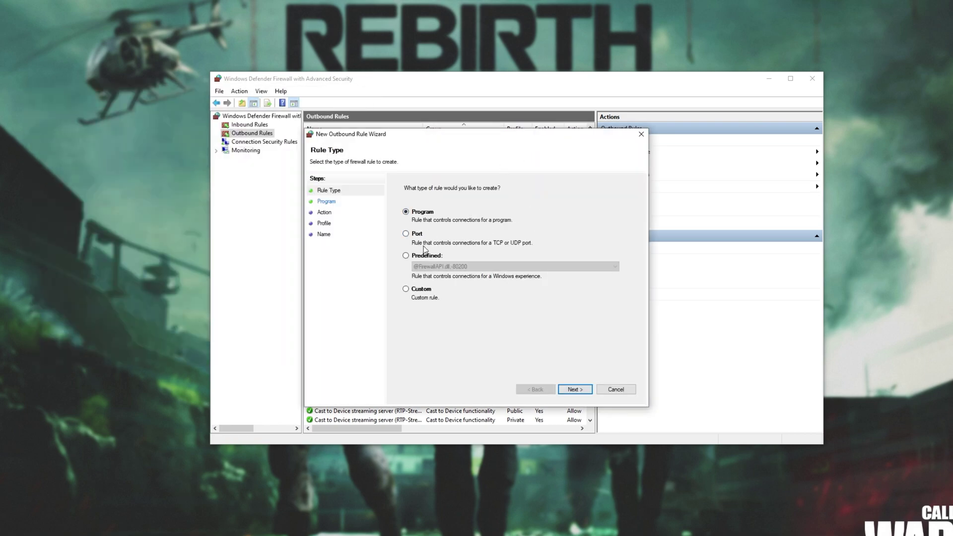
{"action": "left_click", "coordinate": [416, 233]}
{"action": "left_click", "coordinate": [575, 389]}
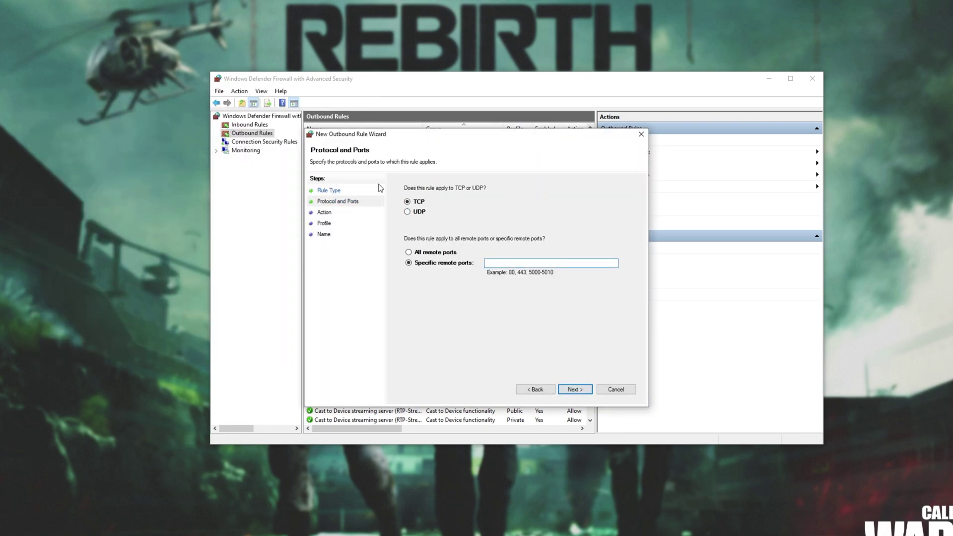
{"action": "key", "text": "alt+Tab"}
{"action": "left_click_drag", "start_coordinate": [362, 228], "coordinate": [297, 228]}
{"action": "key", "text": "ctrl+c"}
{"action": "left_click", "coordinate": [466, 160]}
{"action": "left_click", "coordinate": [408, 263]}
{"action": "left_click", "coordinate": [546, 263]}
{"action": "key", "text": "ctrl+v"}
Keep Allow and all profiles, name the TCP rule 'Warzone', and minimise the port notes.
{"action": "left_click", "coordinate": [575, 389]}
{"action": "left_click", "coordinate": [451, 210]}
{"action": "left_click", "coordinate": [574, 390]}
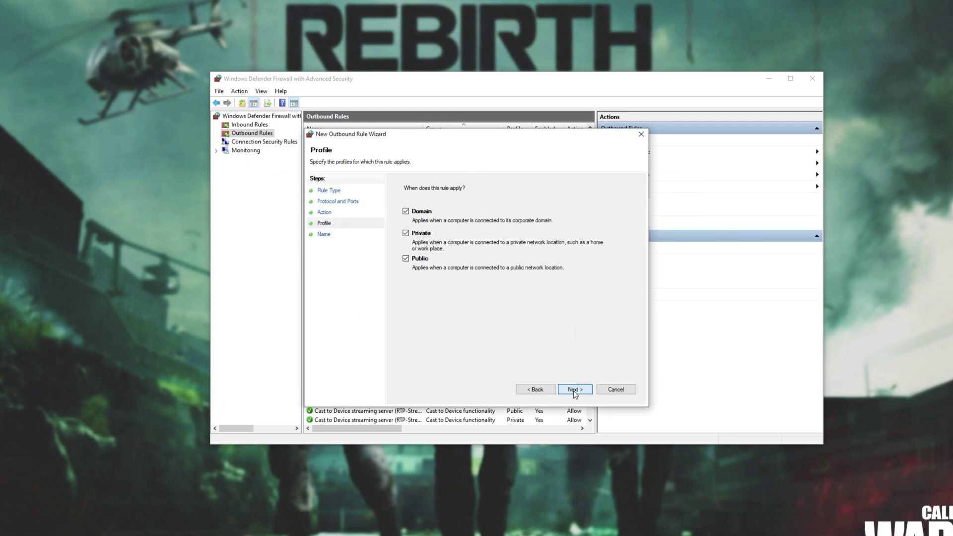
{"action": "left_click", "coordinate": [574, 391]}
{"action": "type", "text": "Warzone"}
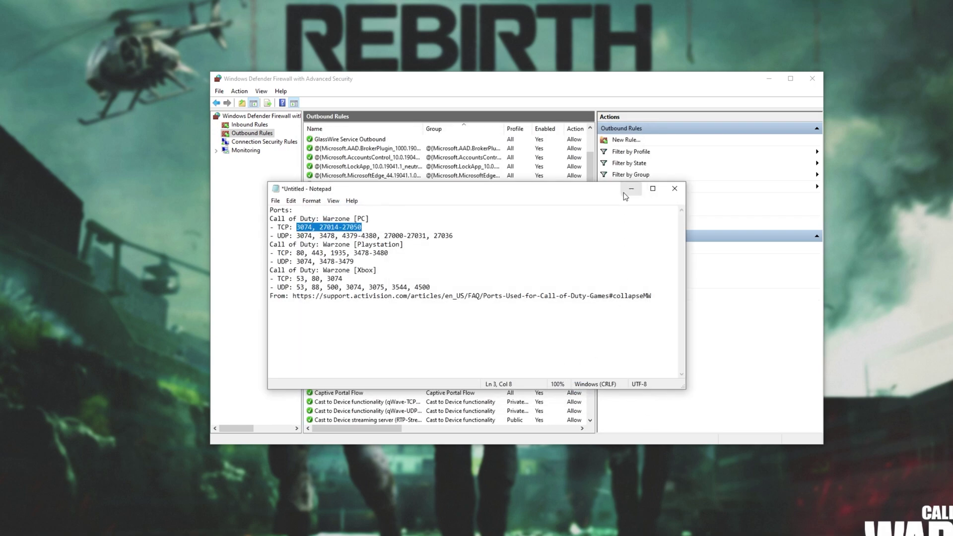
{"action": "left_click", "coordinate": [626, 195]}
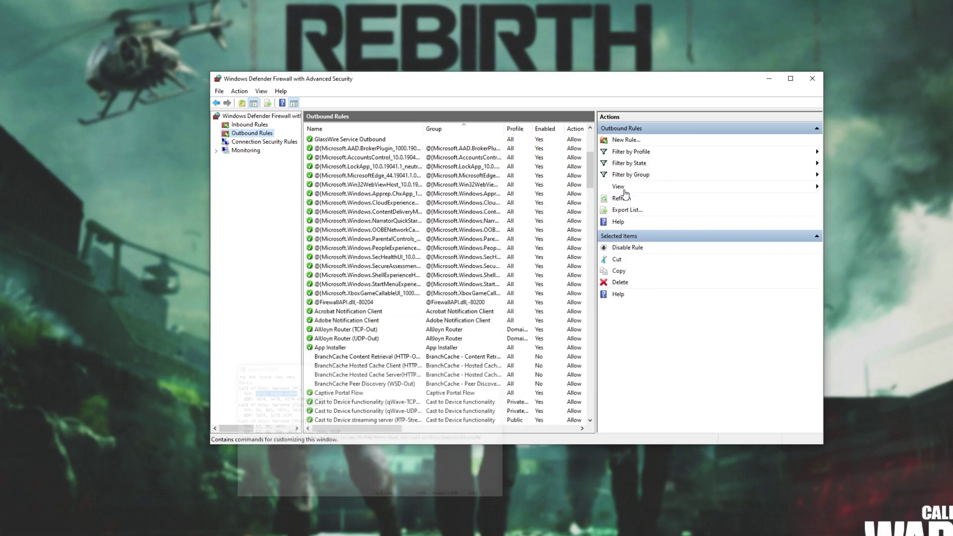
Close the Advanced Security window and the Windows Defender Firewall panel.
{"action": "left_click", "coordinate": [812, 79]}
{"action": "left_click", "coordinate": [720, 79]}
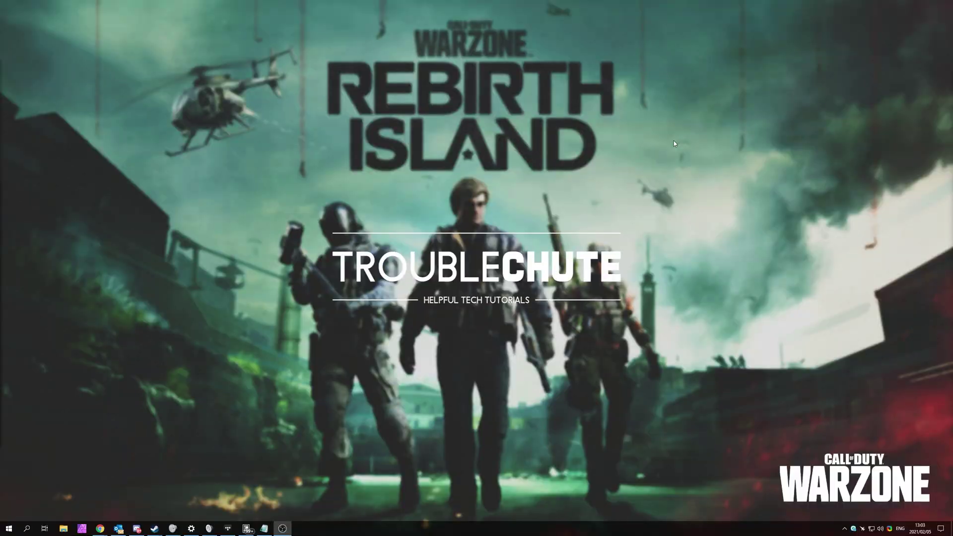